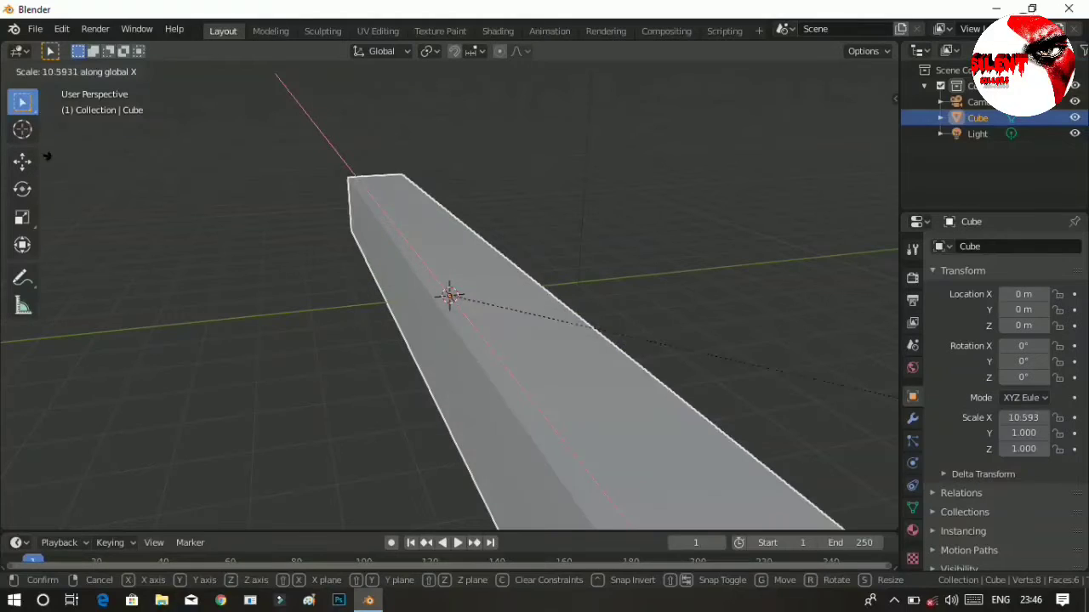
Stretch the cube along the X axis to a scale of about 11.39.
click(110, 238)
key(ctrl)
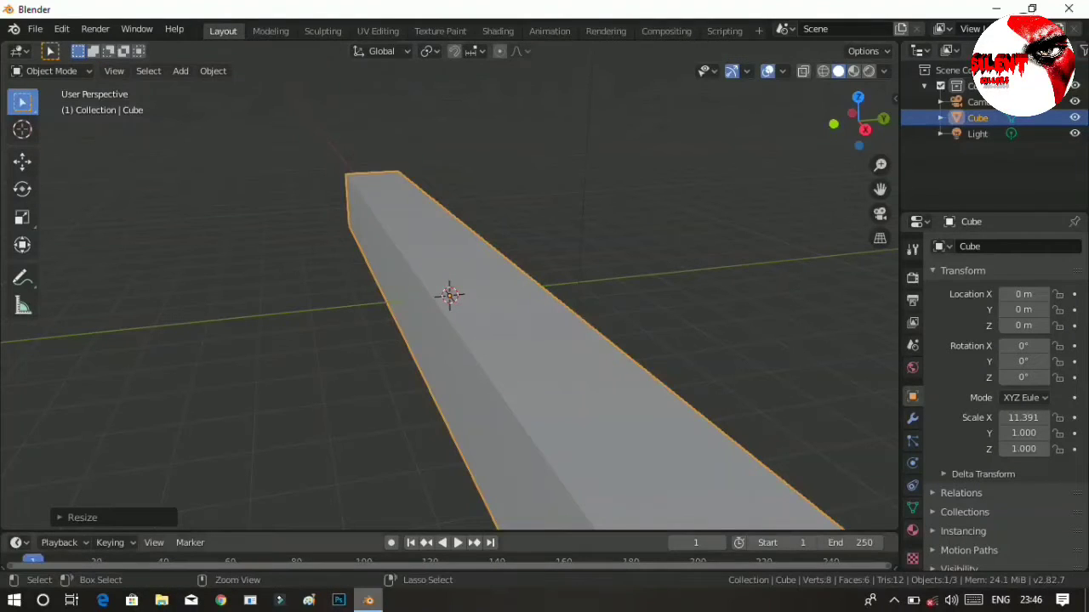
click(518, 324)
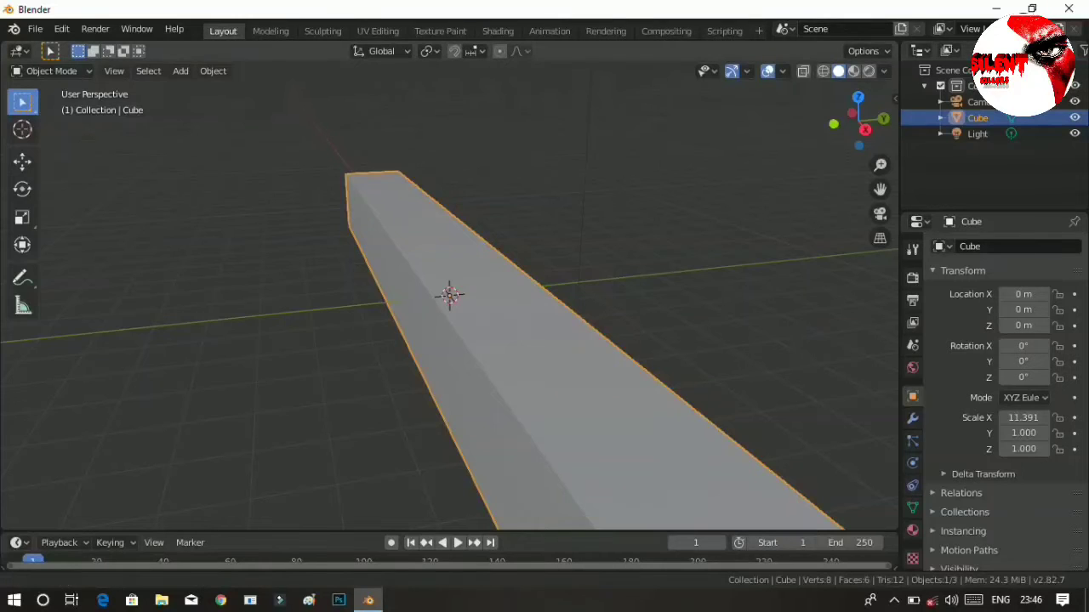
ctrl+alt+drag(518, 289, 518, 374)
alt+drag(732, 361, 545, 375)
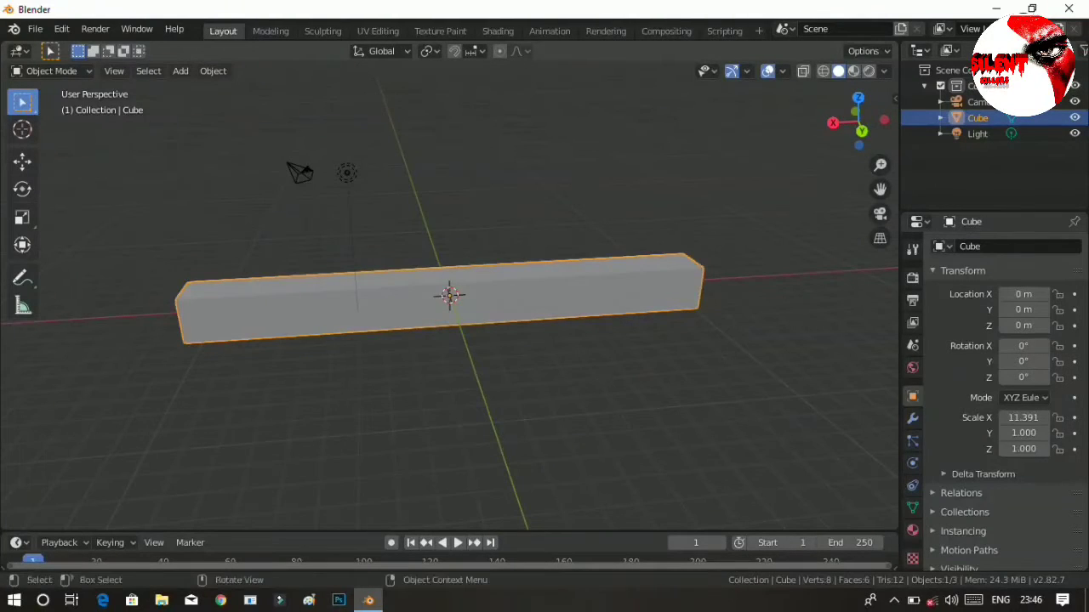
Scale the cube into a tall, long wall, with a scale of about 5.27 along Z and 14.79 along X.
key(s)
key(z)
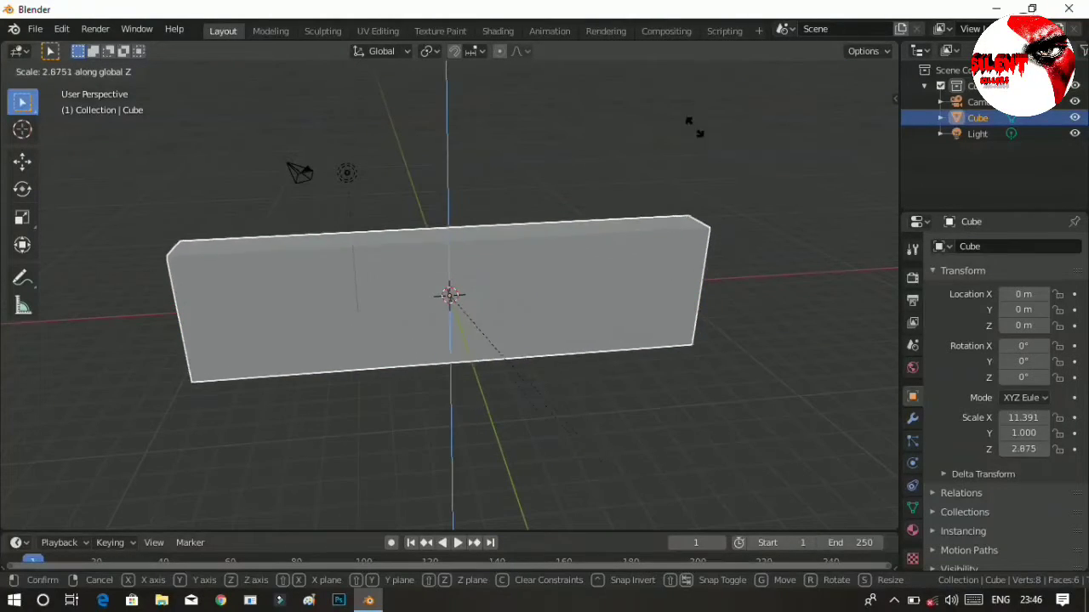
click(773, 399)
alt+drag(773, 399, 886, 412)
key(s)
key(x)
click(676, 366)
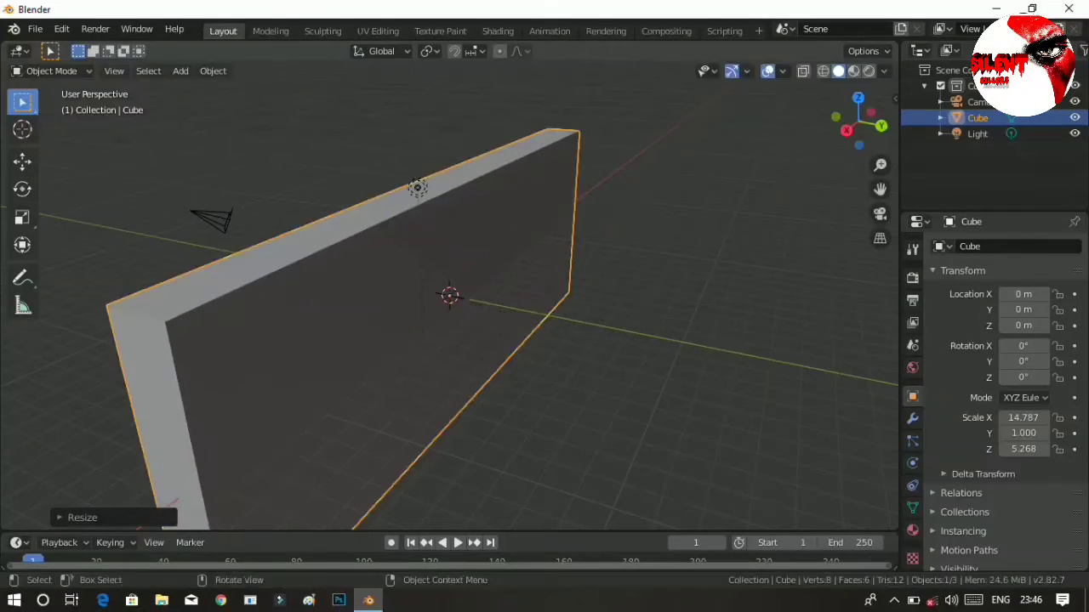
Thin the wall along the Y axis to a scale of about 0.605 and leave it selected.
key(s)
key(y)
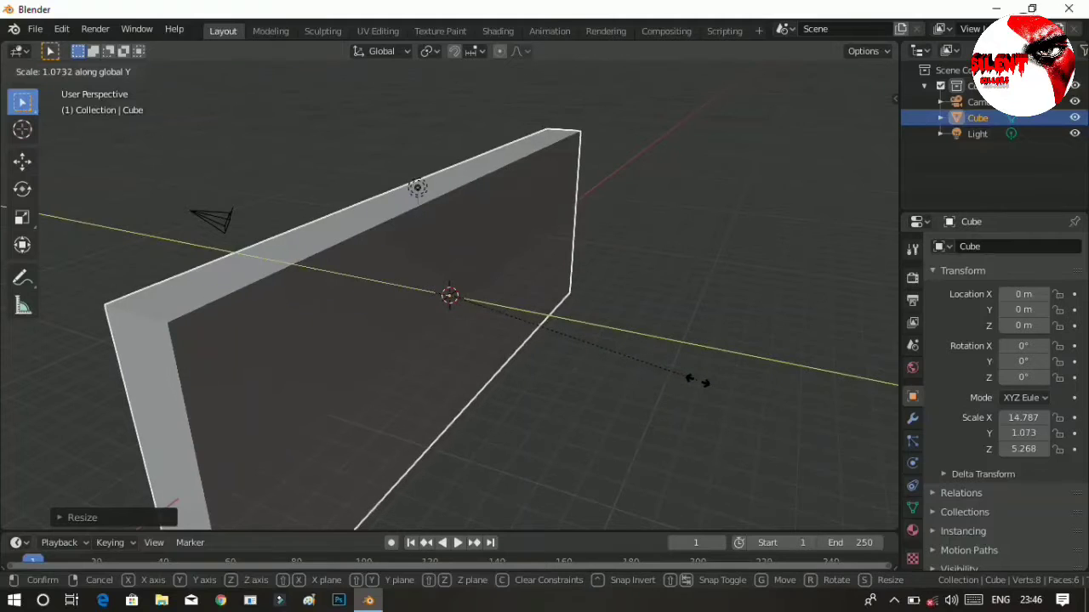
click(595, 318)
middle_drag(595, 318, 642, 340)
click(664, 361)
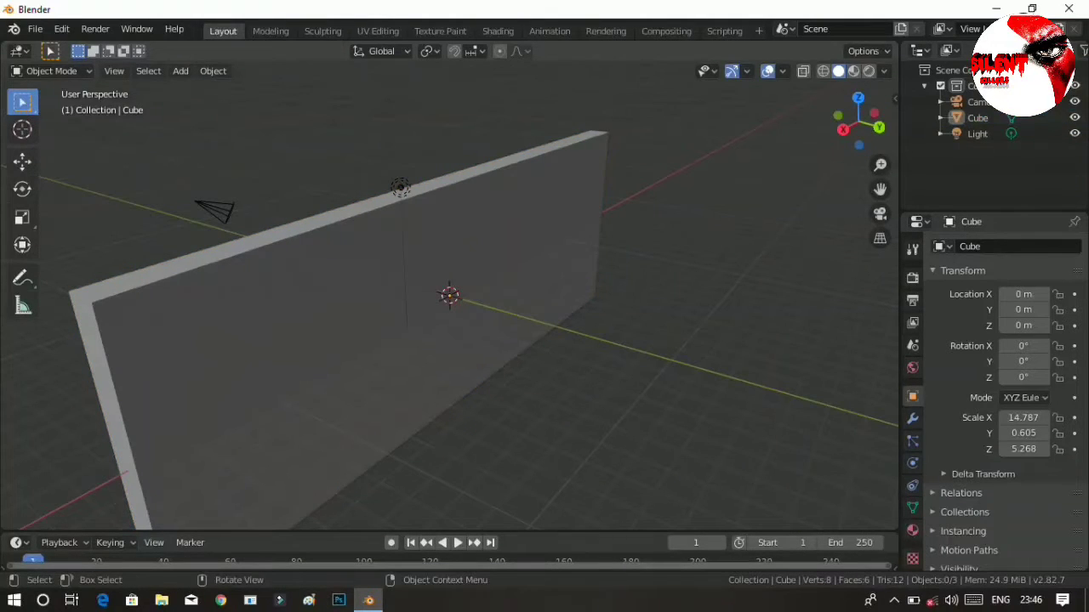
click(502, 285)
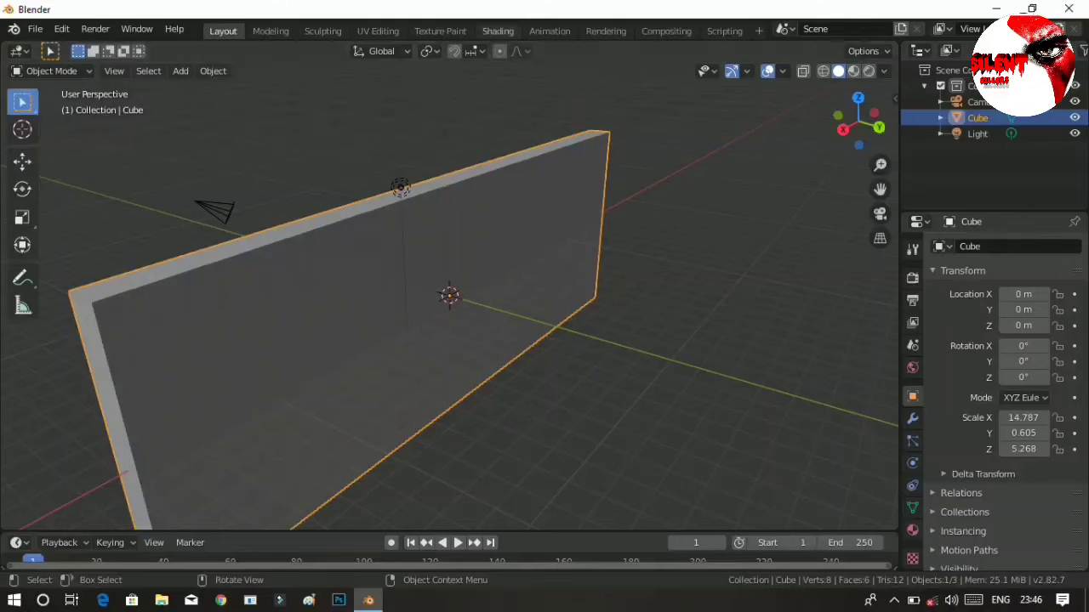
Switch to the Shading workspace and enlarge the area showing the wall's material nodes.
click(498, 31)
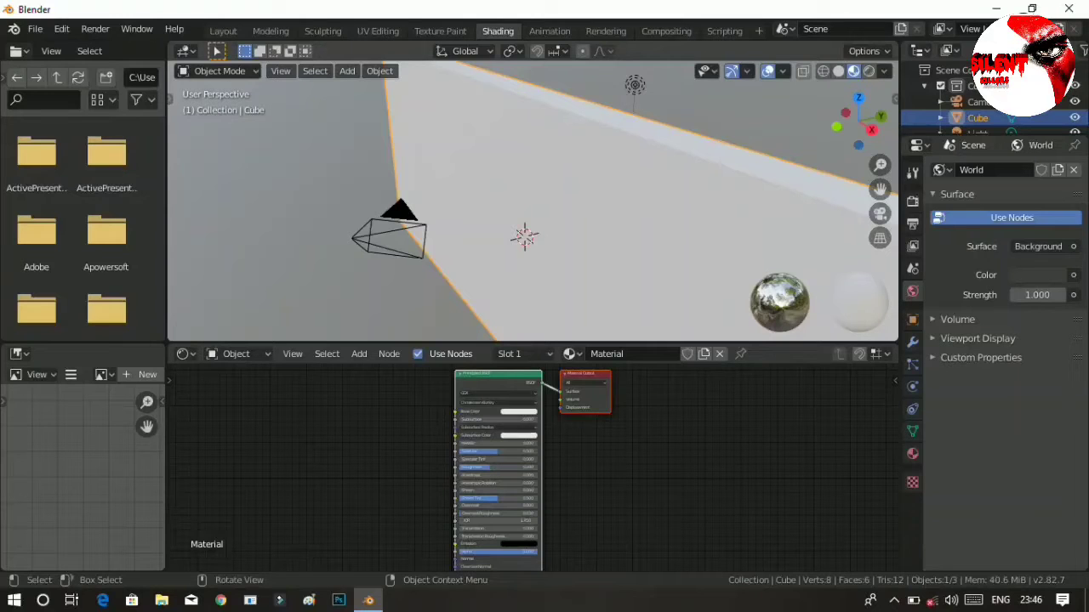
click(464, 51)
drag(533, 342, 533, 237)
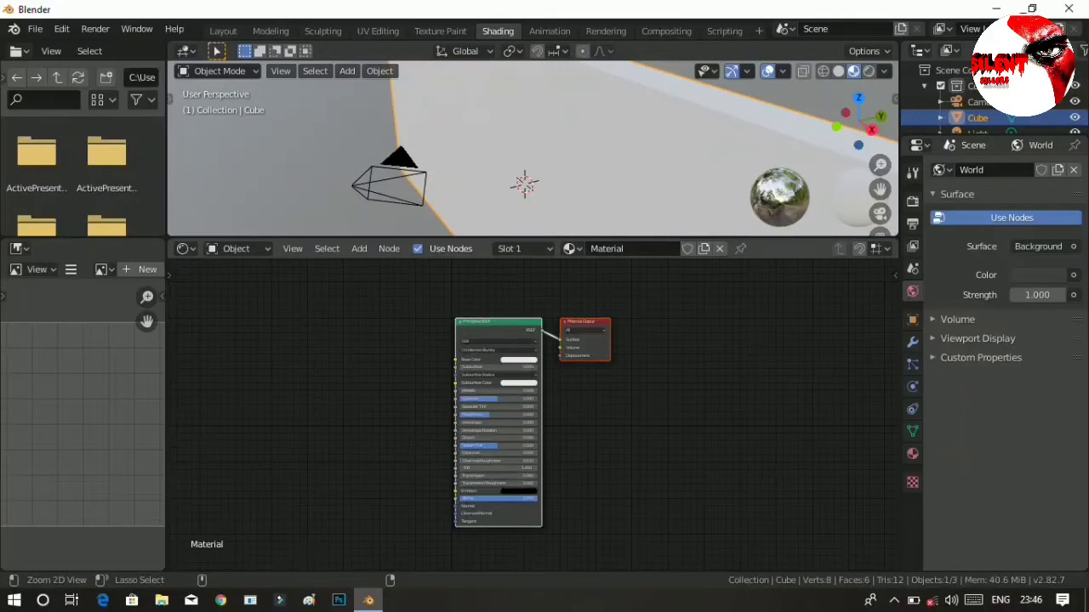
scroll(187, 377, up, 2)
key(shift+a)
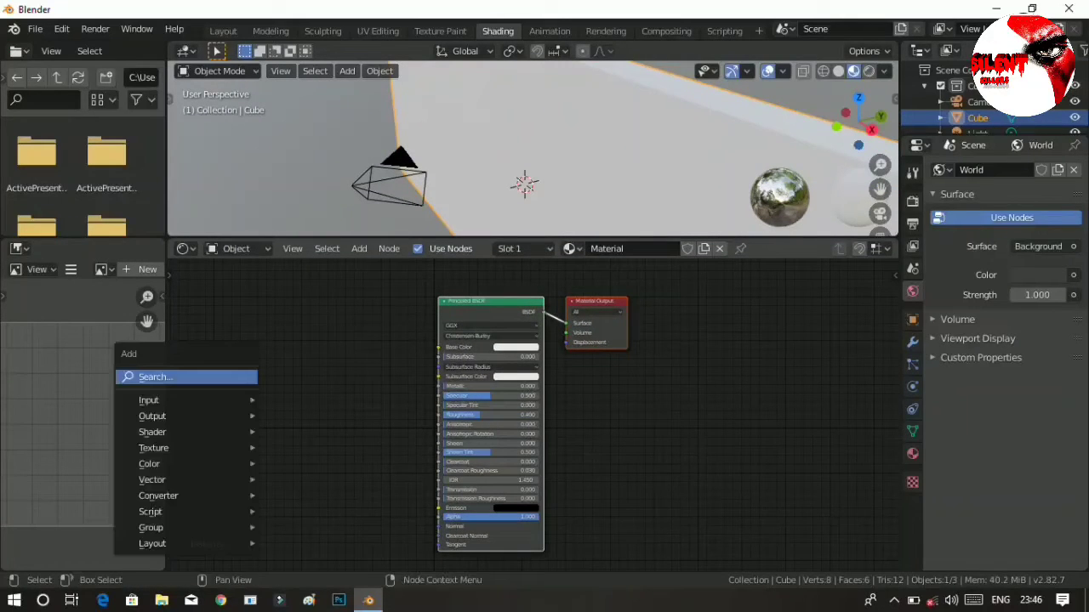
key(Return)
text(image)
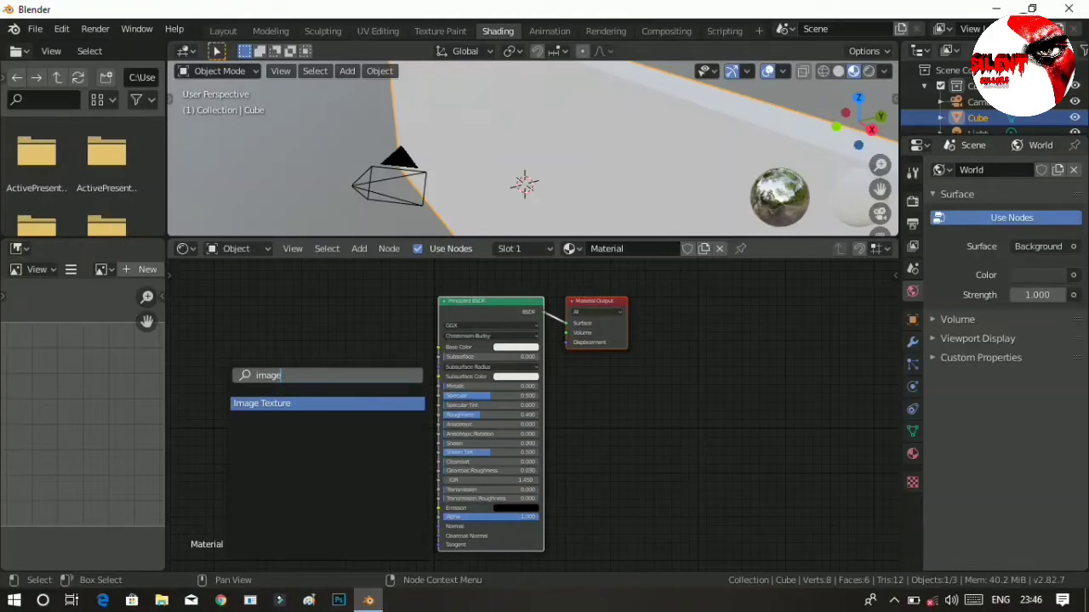
key(Return)
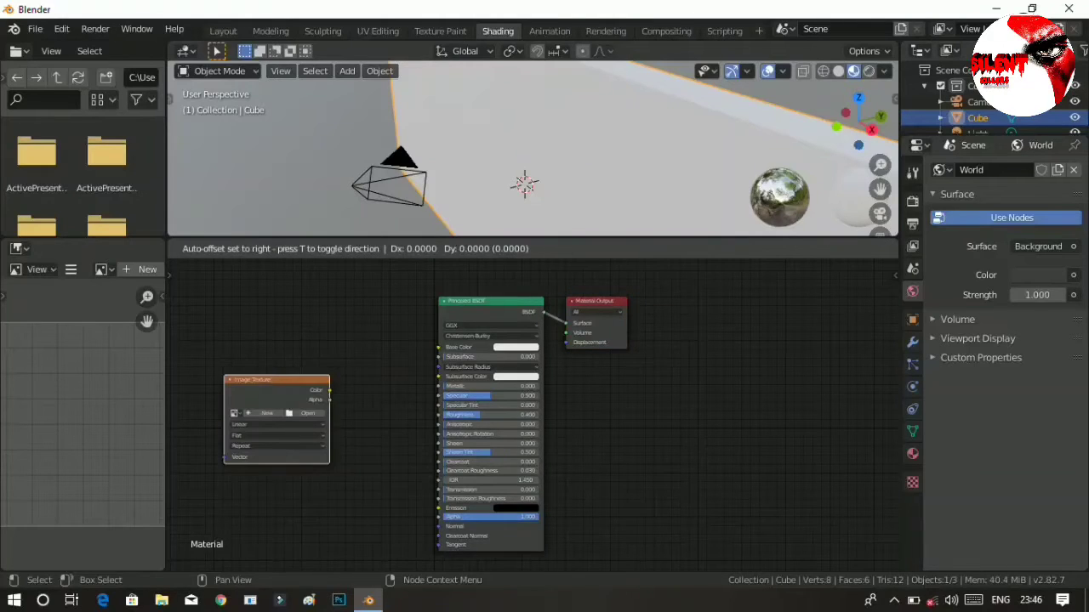
click(306, 414)
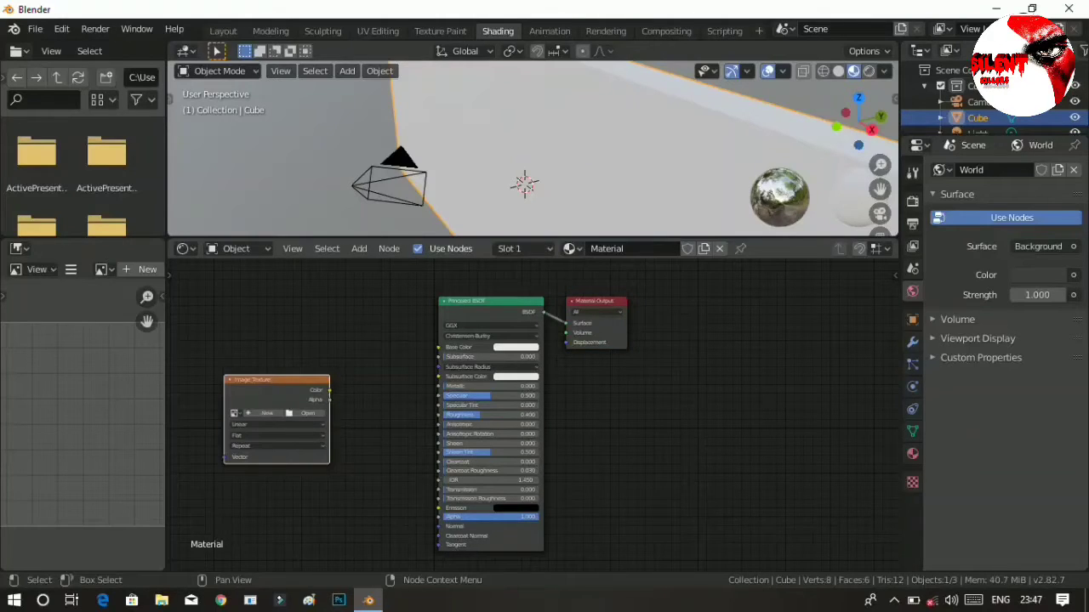
key(Delete)
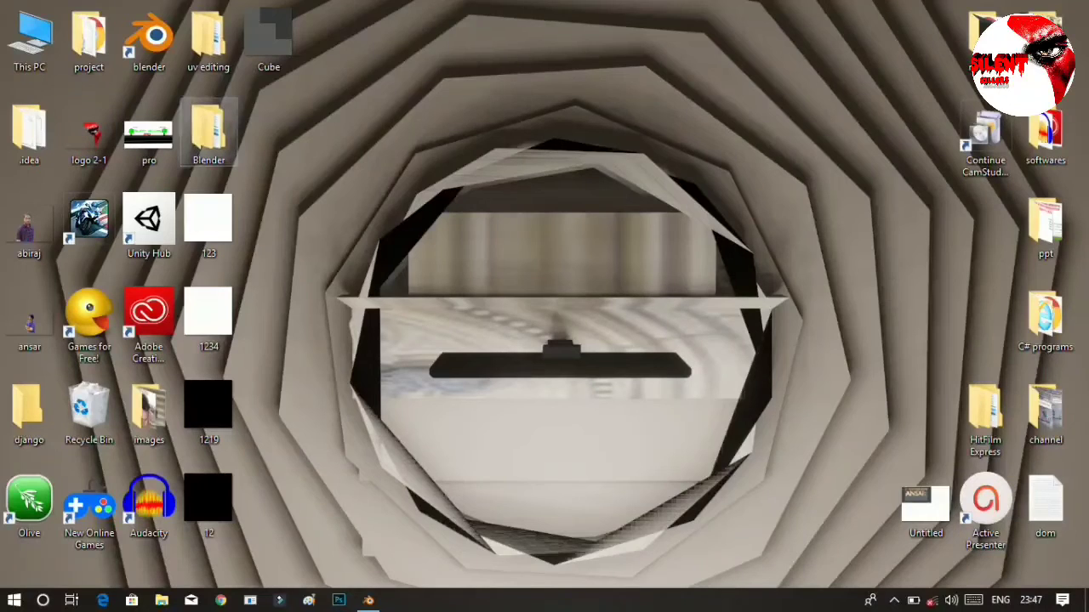
Bring PavingStones078_2K_Color from the desktop's Blender\stone folder into the material nodes and link its Color output to the Principled BSDF's Base Color.
double_click(208, 132)
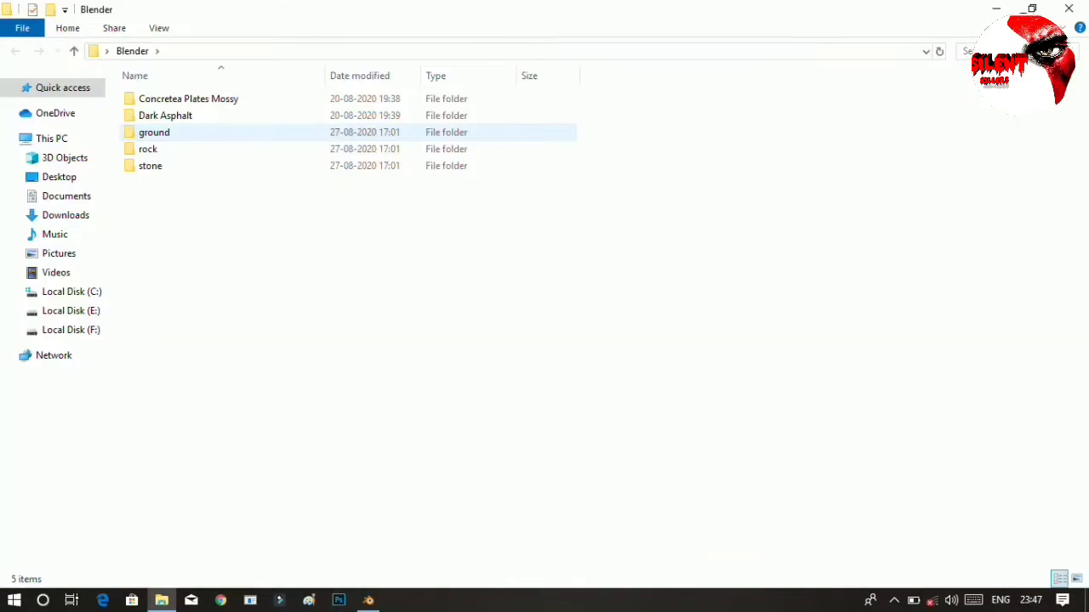
double_click(150, 166)
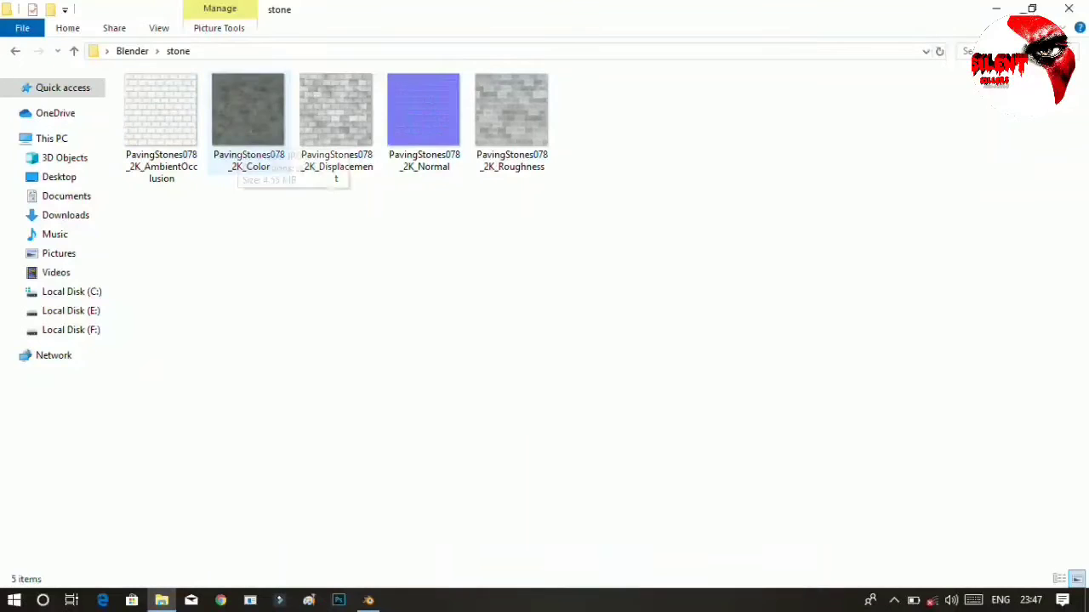
drag(248, 111, 266, 159)
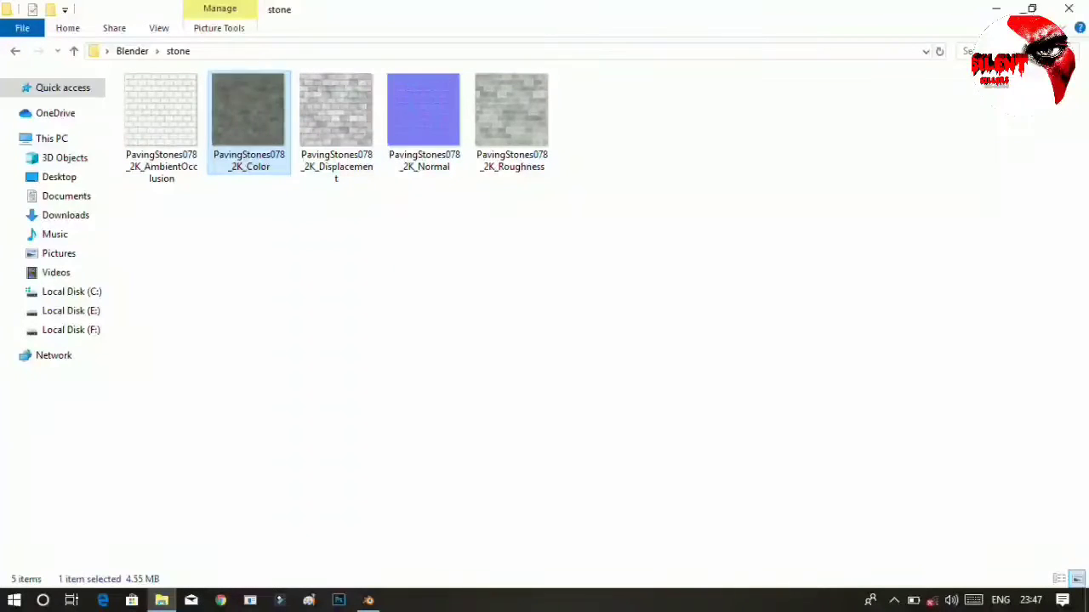
drag(248, 128, 289, 366)
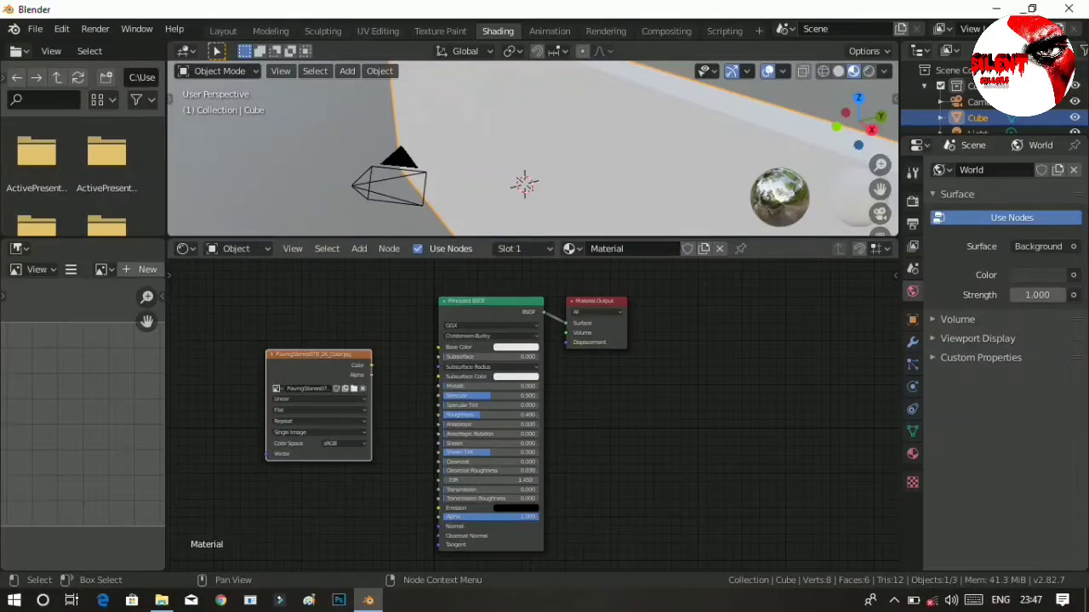
drag(371, 365, 375, 359)
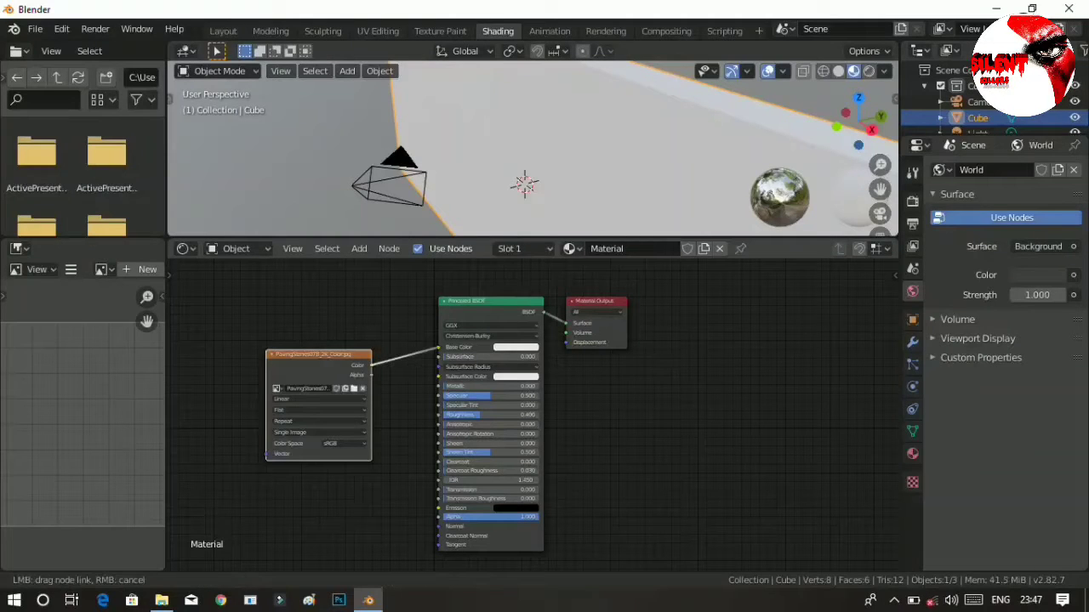
drag(438, 347, 439, 347)
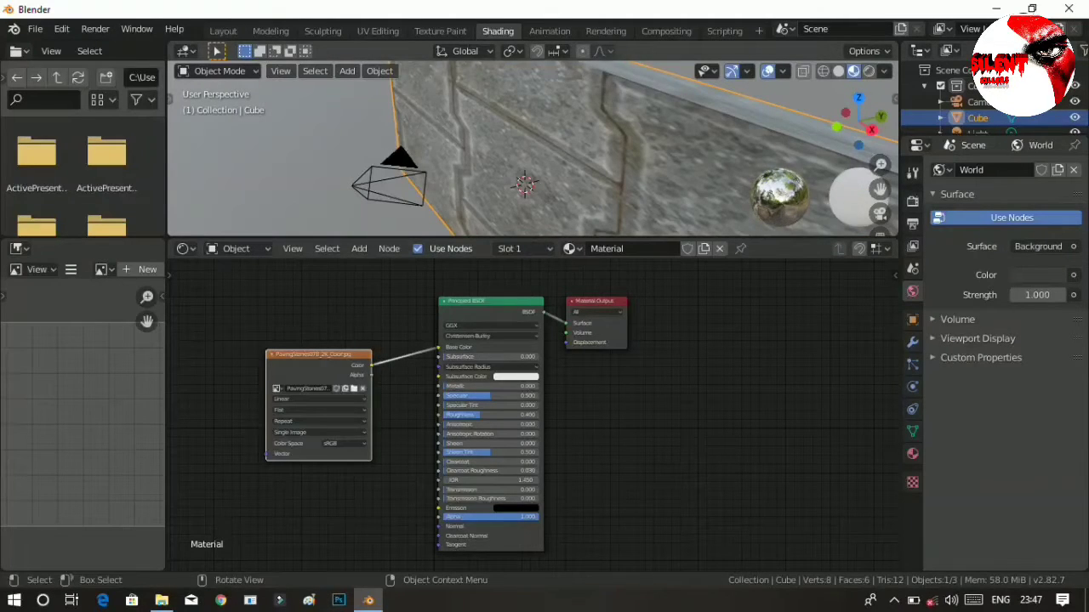
Return to the Layout workspace and display the wall in Material Preview shading, viewed from the front.
click(222, 30)
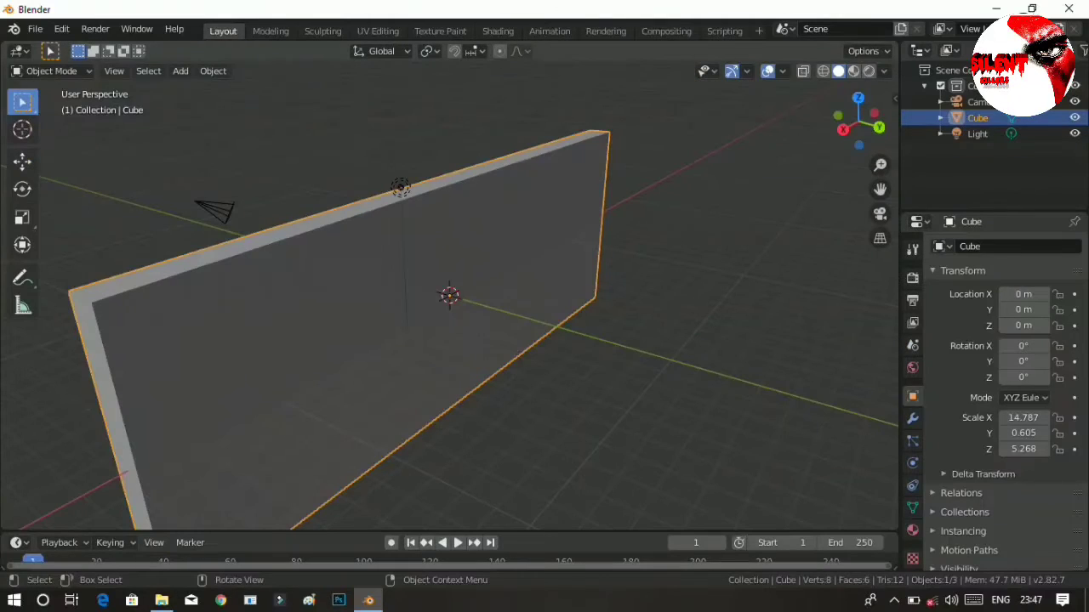
click(853, 72)
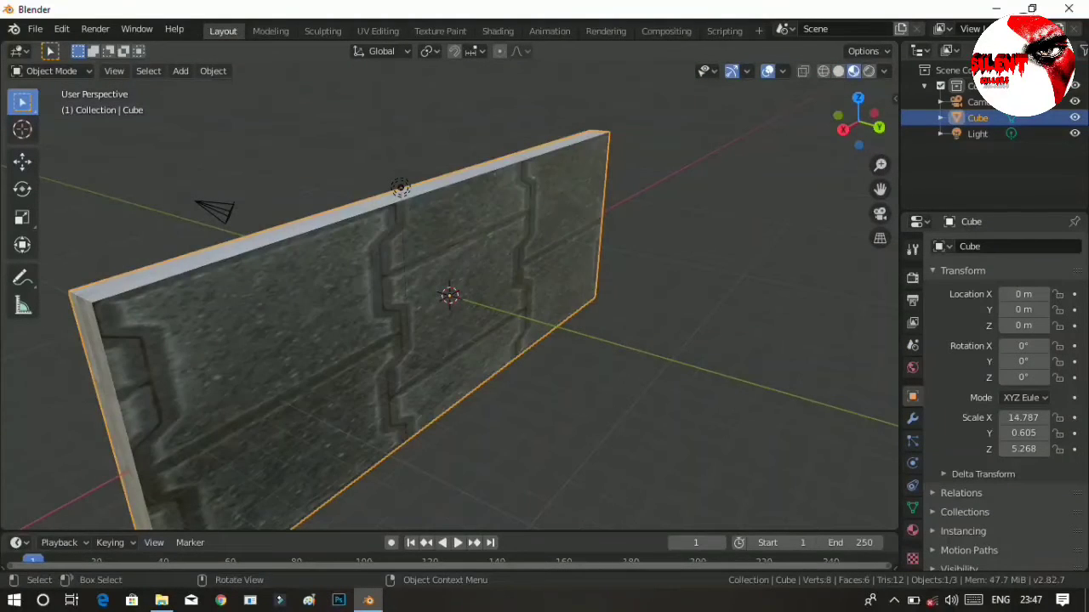
middle_drag(630, 281, 523, 260)
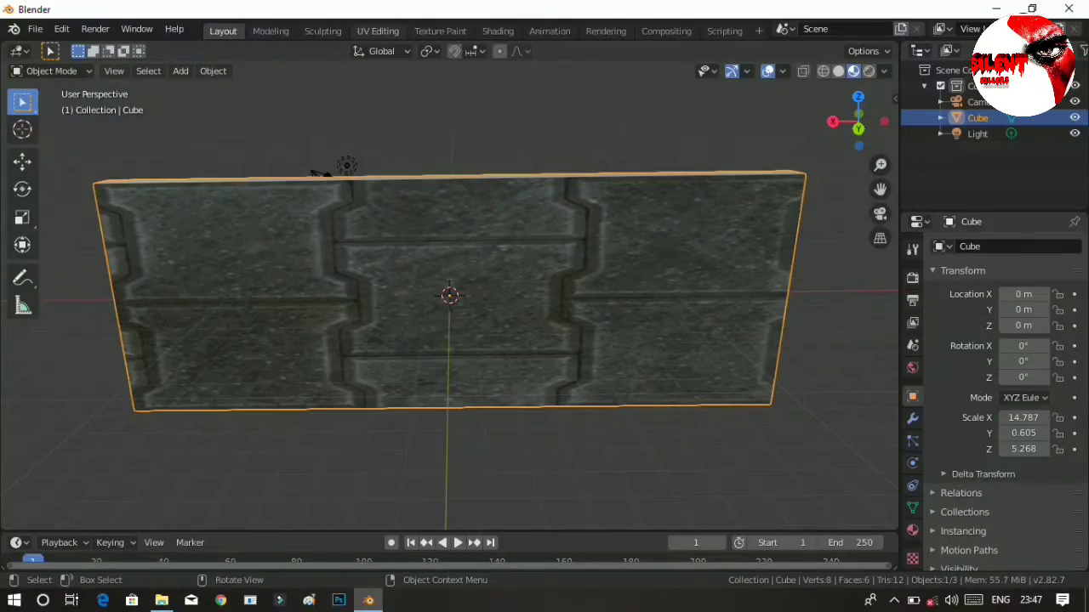
Switch to the UV Editing workspace and select only the wall's large front face in face select mode.
click(378, 31)
drag(435, 100, 434, 295)
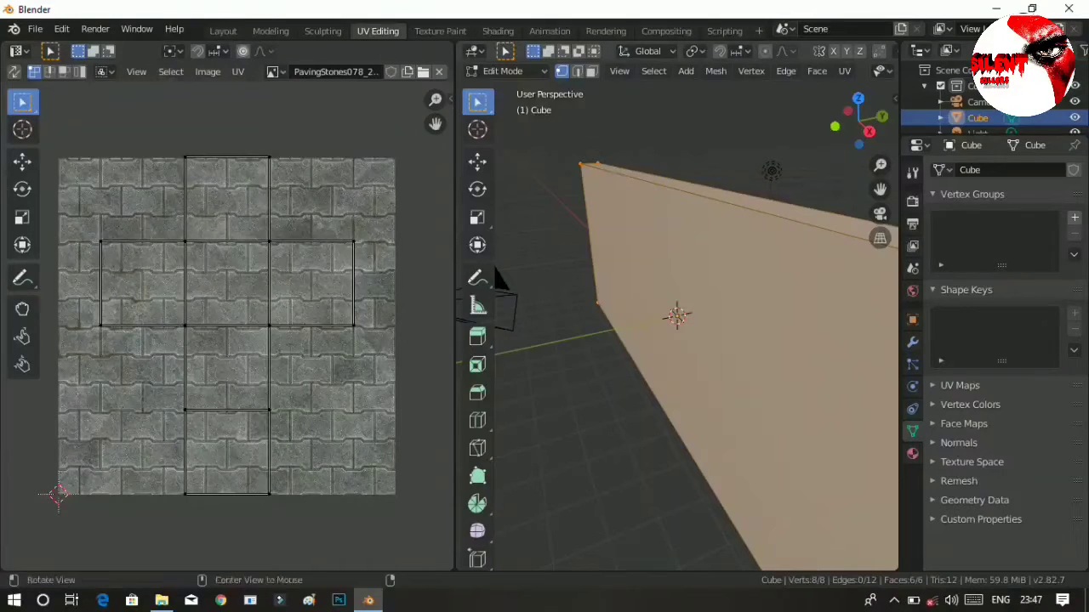
middle_drag(681, 340, 769, 272)
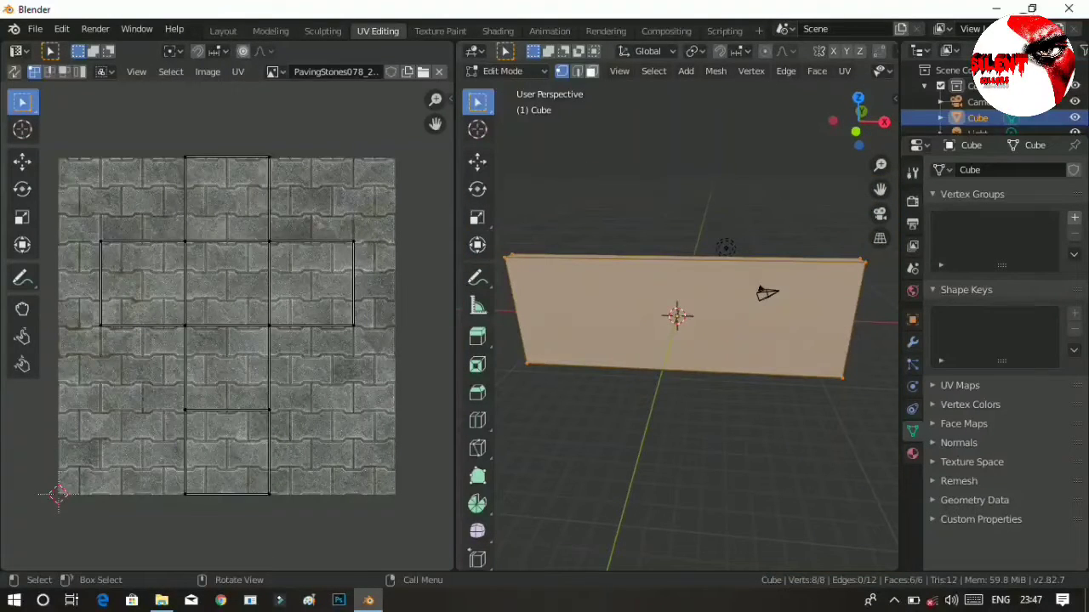
key(3)
click(680, 315)
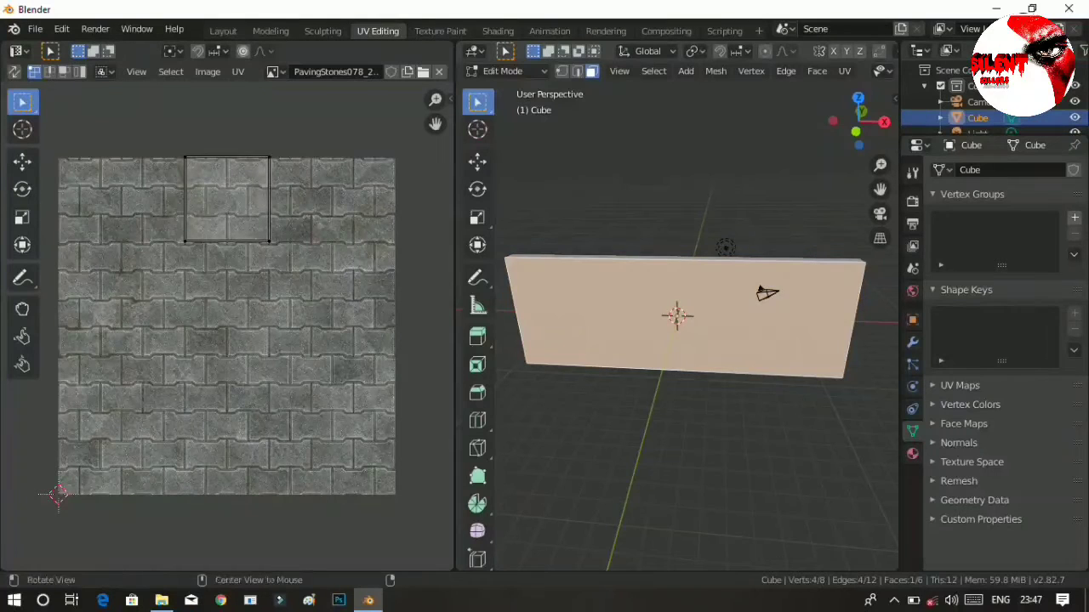
middle_drag(680, 327, 691, 310)
Move the front face's UV square to the middle of the paving texture and enlarge it to cover nearly the whole image.
drag(152, 127, 334, 295)
key(g)
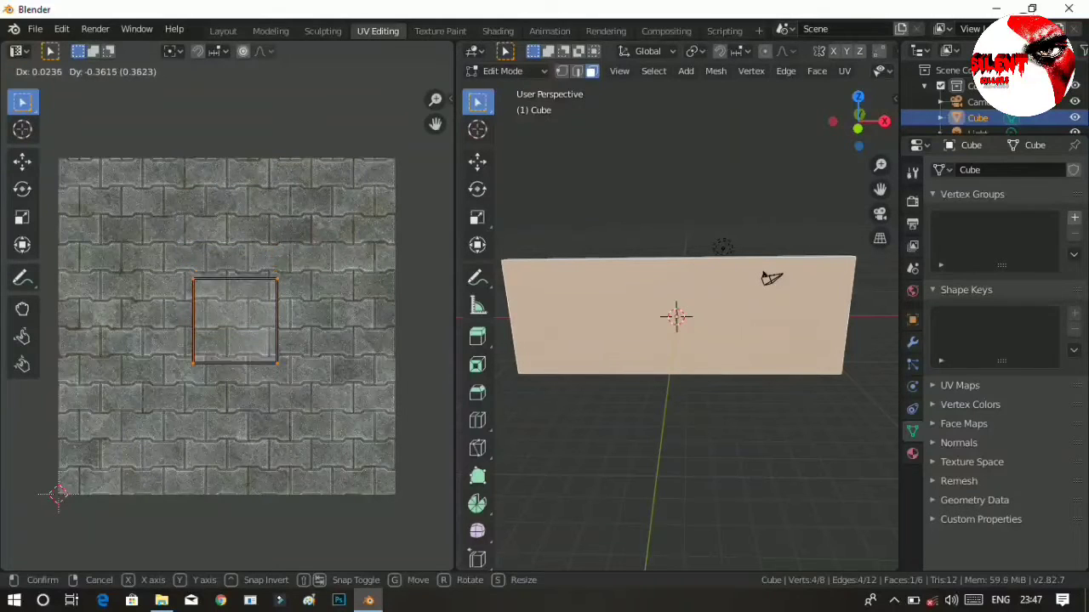
key(Return)
key(s)
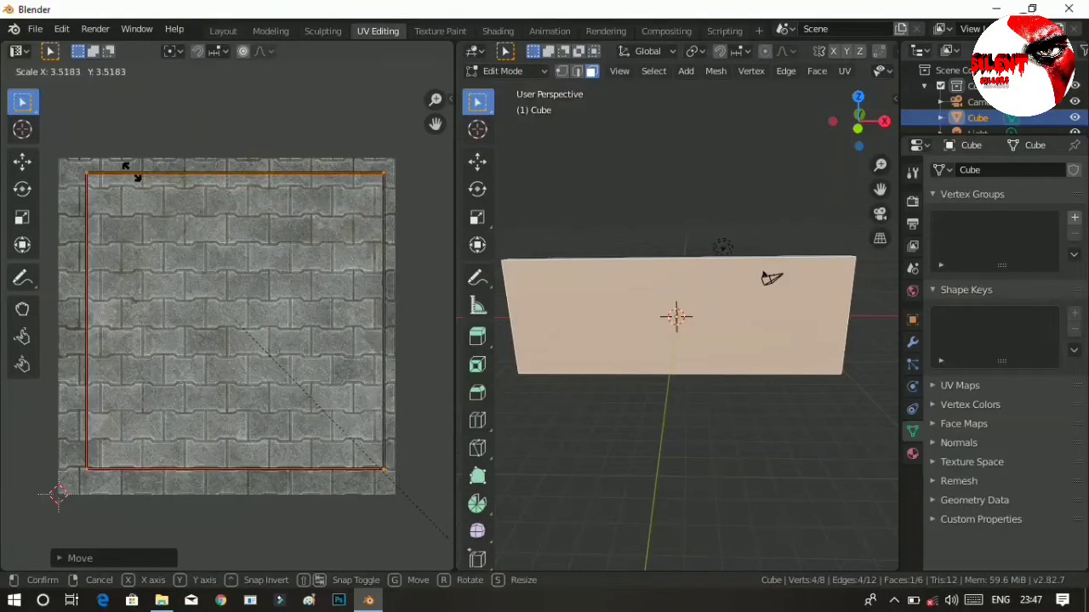
click(153, 197)
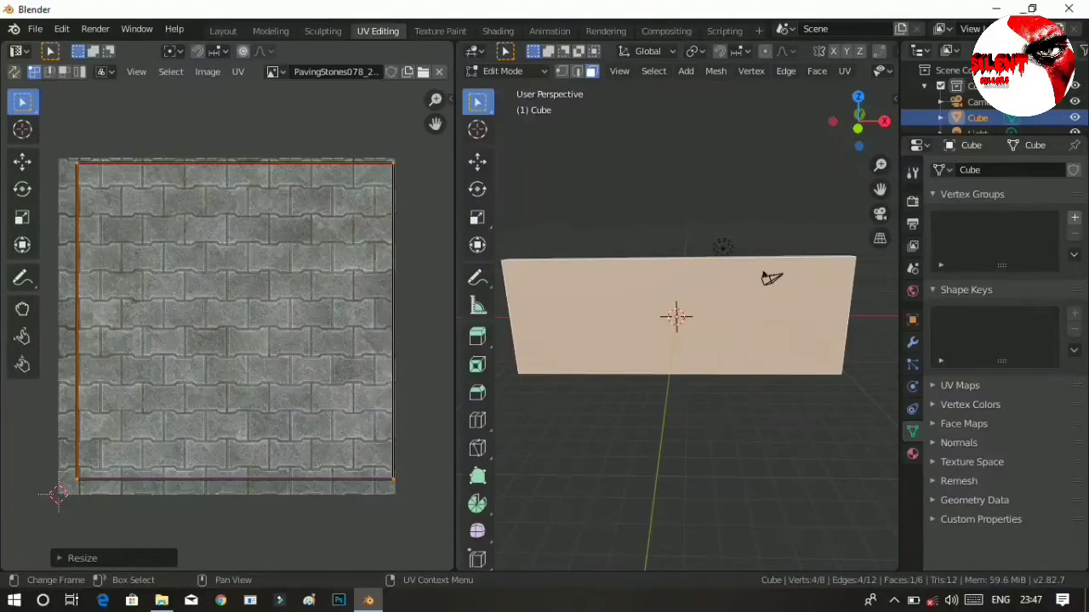
key(g)
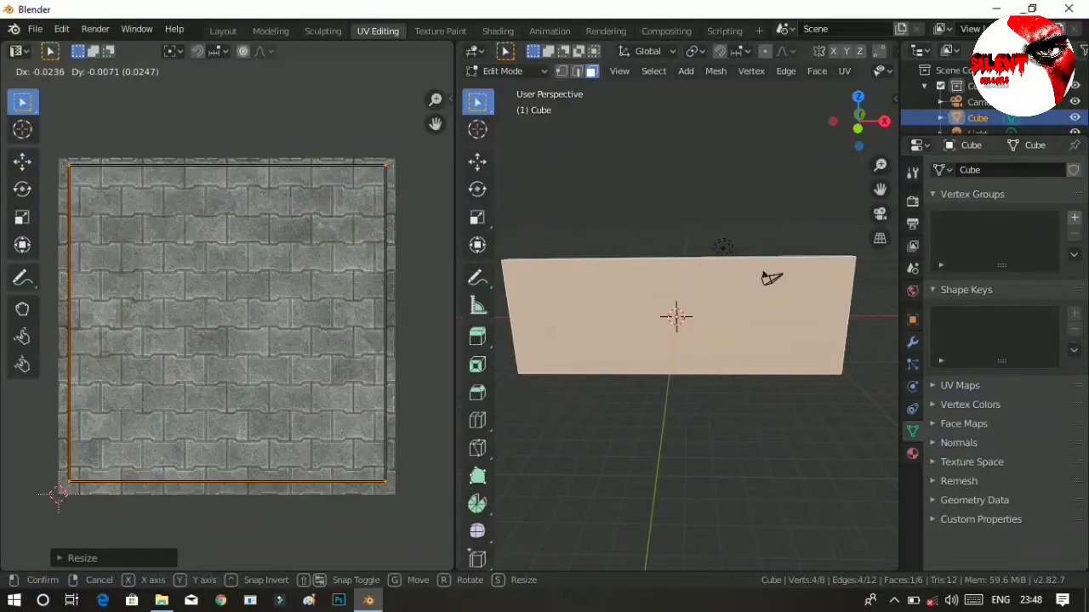
key(Return)
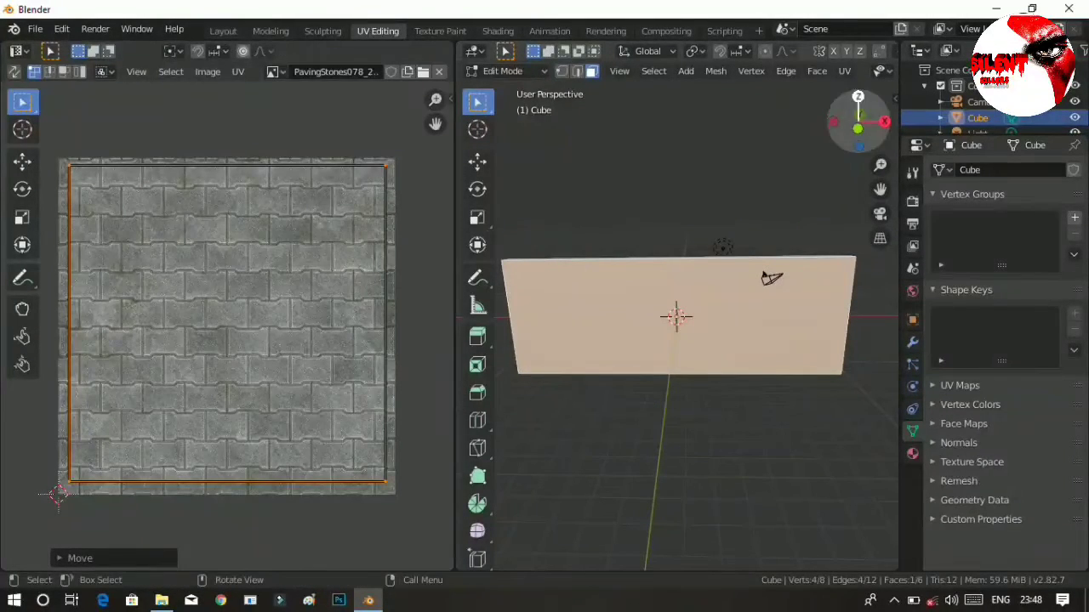
Unwrap the selected front face with the Unwrap method and clear the face selection.
key(u)
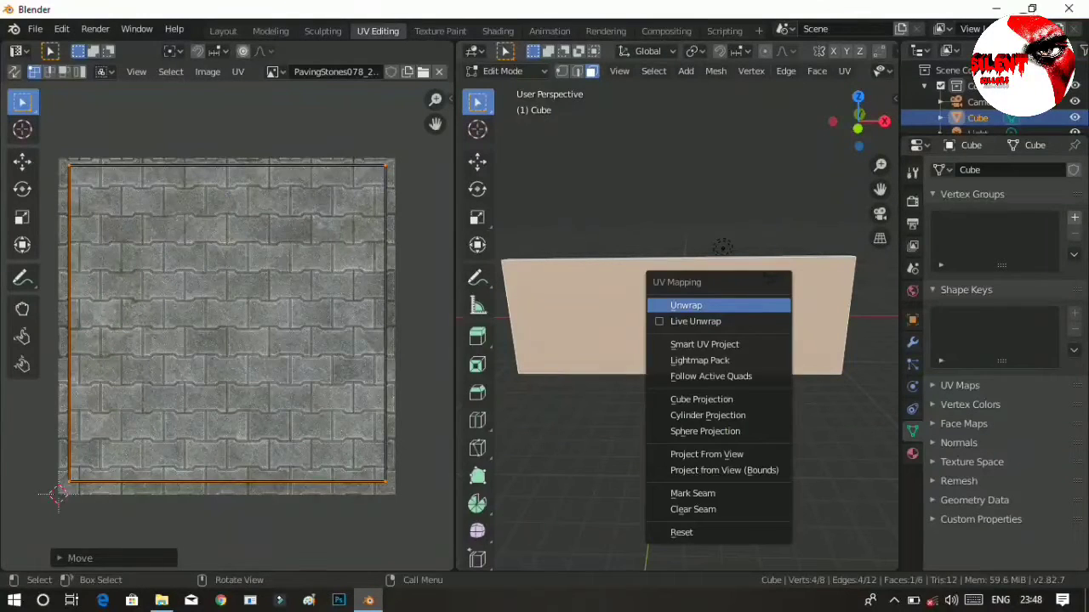
key(Return)
click(765, 443)
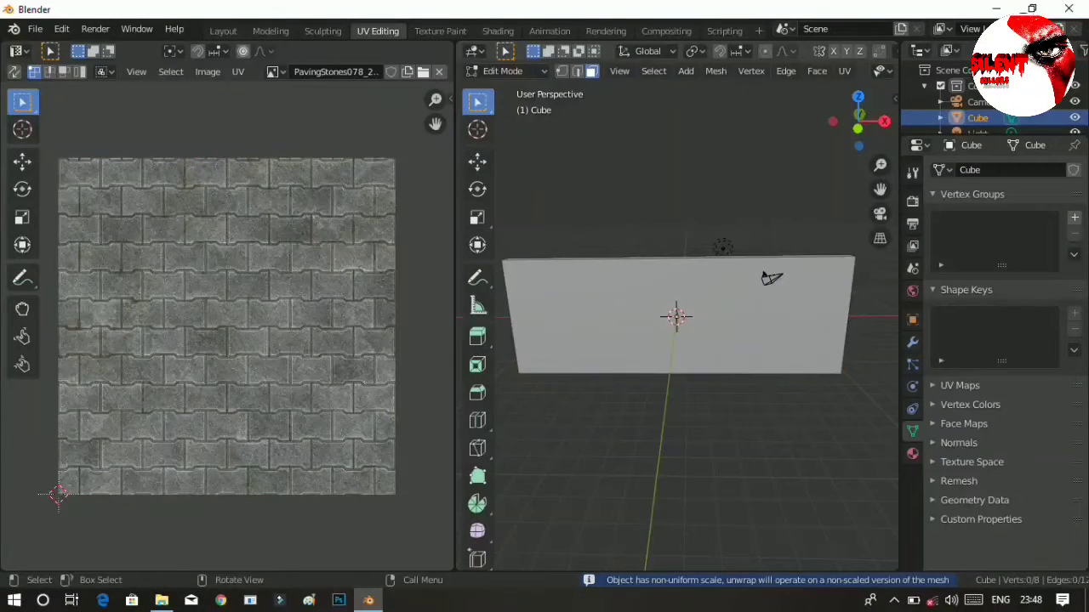
Select another large face of the wall and enlarge its UV square over the paving stone texture.
middle_drag(765, 442, 523, 434)
click(604, 357)
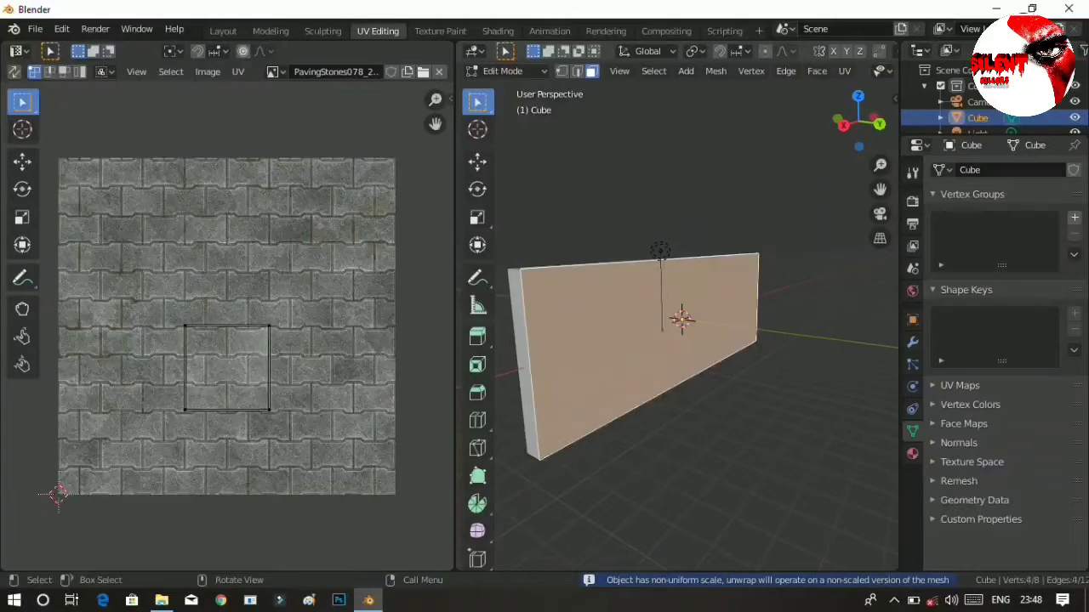
middle_drag(604, 357, 553, 357)
drag(124, 269, 277, 428)
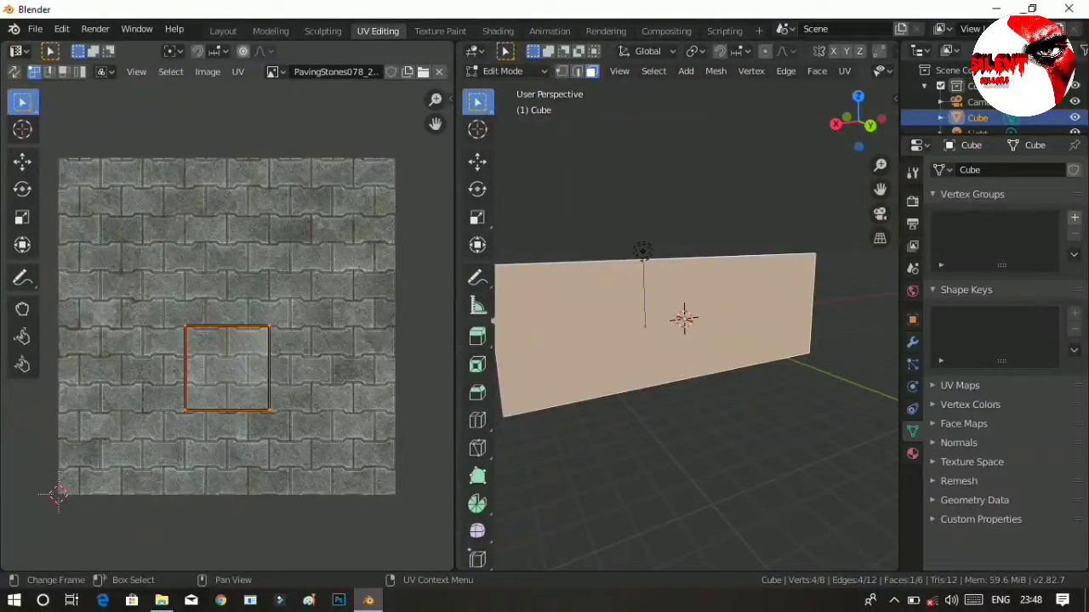
key(s)
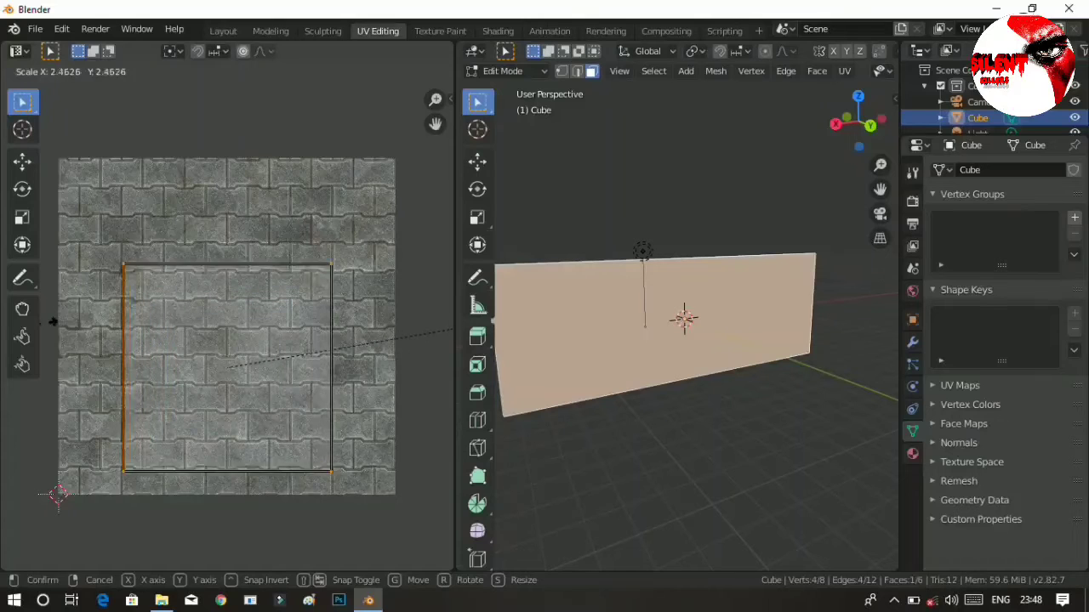
click(83, 318)
Reposition and rescale the large face's UV square on the texture, and unwrap the face.
key(g)
click(226, 292)
key(s)
click(226, 275)
key(u)
click(578, 282)
Select the wall's narrow end face and shape its UVs into a narrow upright rectangle at the texture's right edge.
click(520, 344)
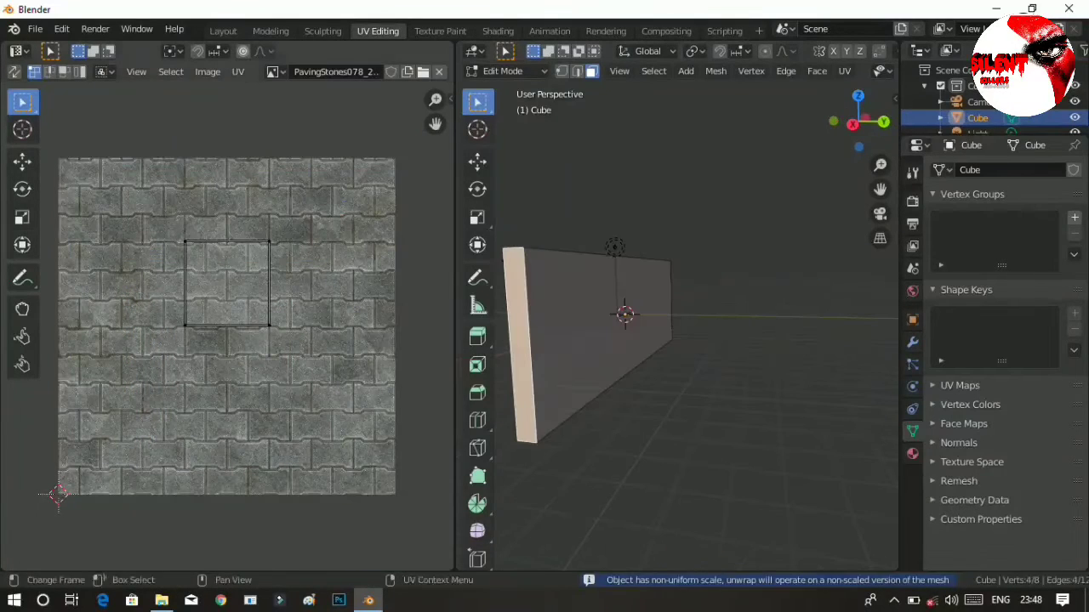
key(a)
key(g)
click(382, 292)
key(g)
drag(293, 223, 412, 346)
click(358, 346)
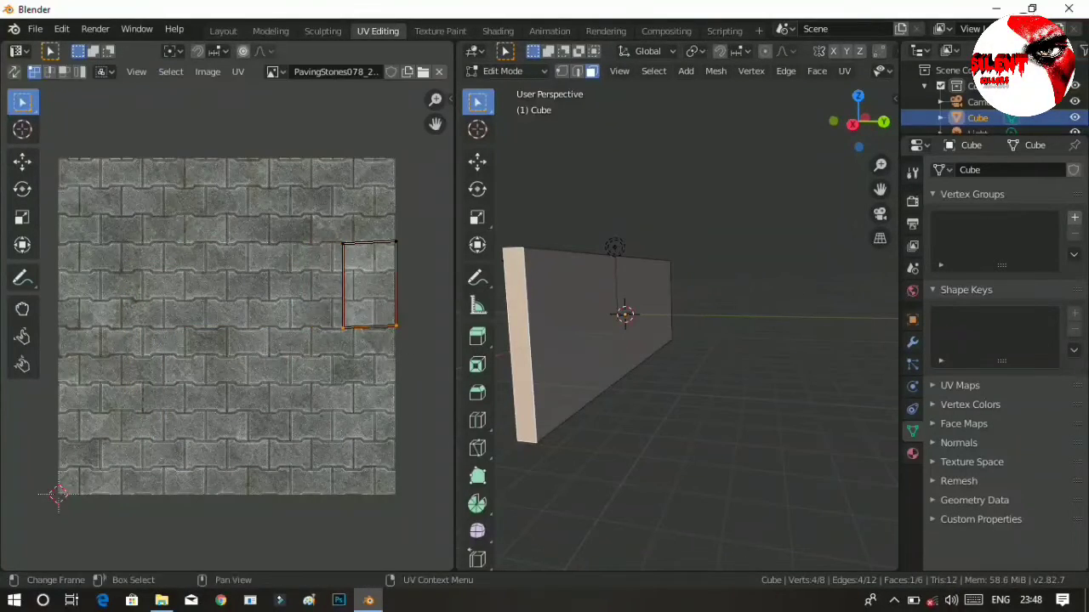
Move the end face's UVs to the texture's lower right corner, unwrap the face, and check the wall in the Layout workspace.
key(g)
click(401, 495)
key(u)
click(578, 281)
key(Tab)
click(223, 32)
middle_drag(425, 297, 552, 311)
click(378, 31)
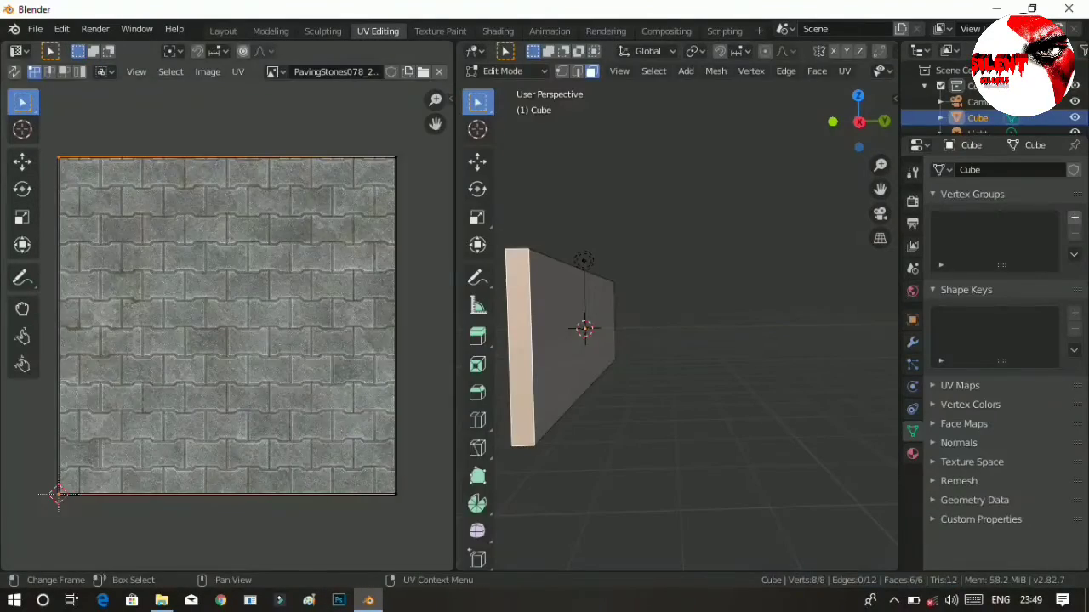
Reselect the narrow end face, unwrap it again, and view the textured wall in the Layout workspace.
click(522, 339)
key(u)
click(528, 337)
click(223, 31)
middle_drag(391, 298, 545, 302)
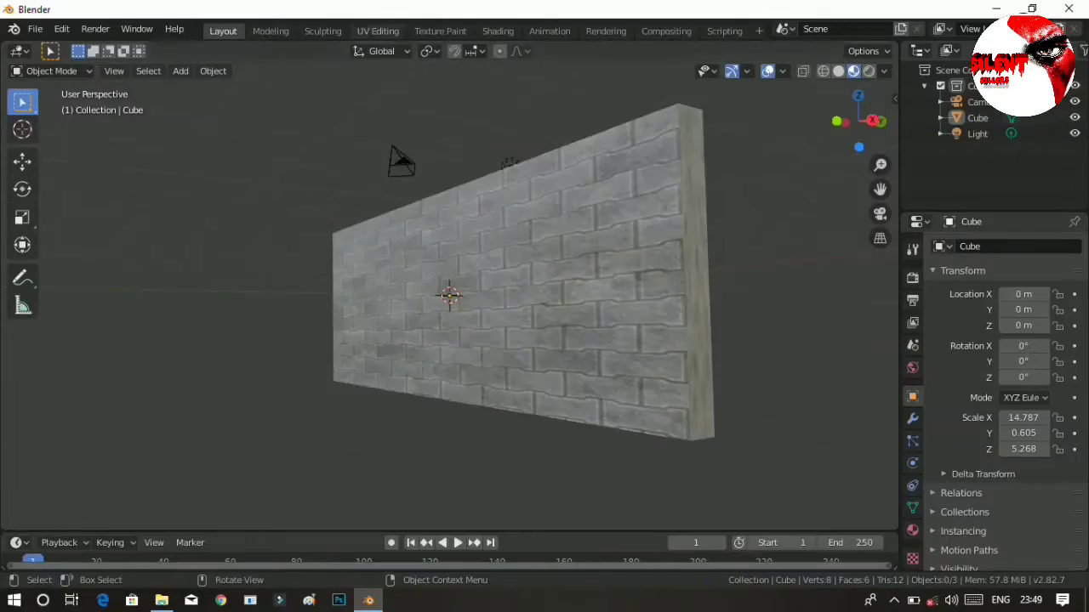
Unwrap the end face in the UV Editing workspace, shrink its UVs to a small central square, and move the square down.
click(378, 31)
click(514, 281)
middle_drag(647, 315, 672, 306)
key(u)
click(578, 289)
key(s)
click(264, 341)
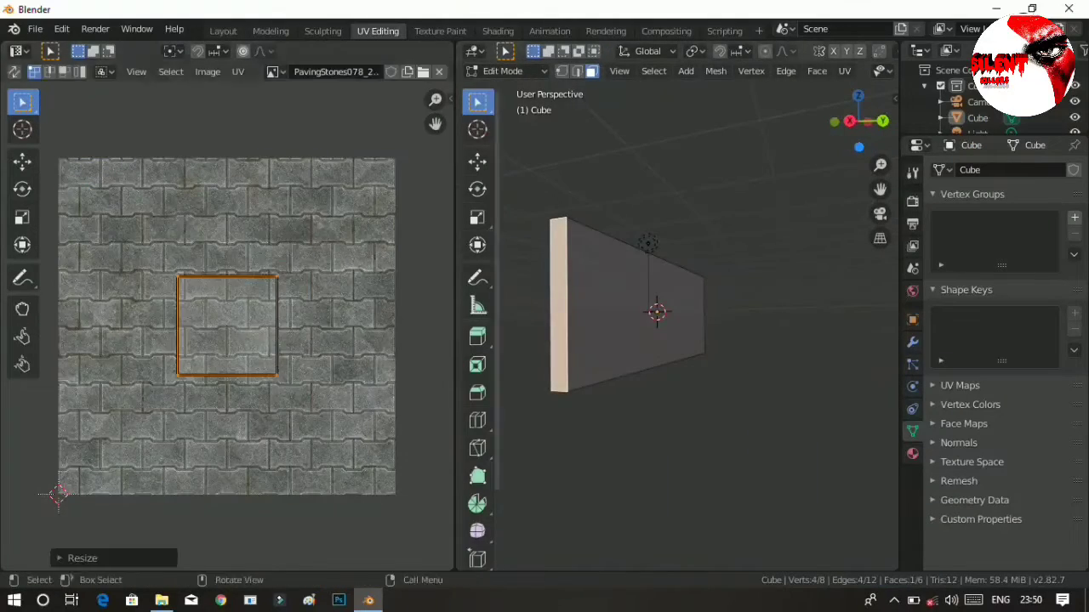
key(g)
click(227, 382)
Check the end face's texture in the Layout workspace, and unwrap the face again in UV Editing.
click(223, 31)
middle_drag(510, 307, 409, 340)
click(377, 31)
key(u)
click(579, 289)
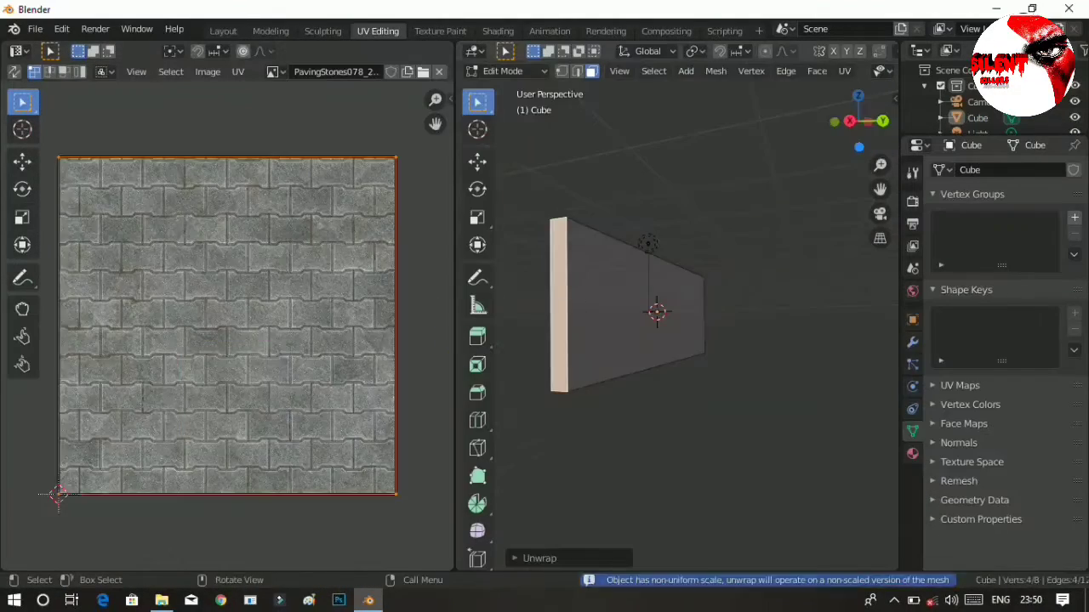
Add the opposite end face to the selection and scale down the UV square that fills the texture.
middle_drag(596, 306, 783, 340)
shift+click(708, 348)
drag(38, 136, 421, 191)
shift+click(59, 494)
key(s)
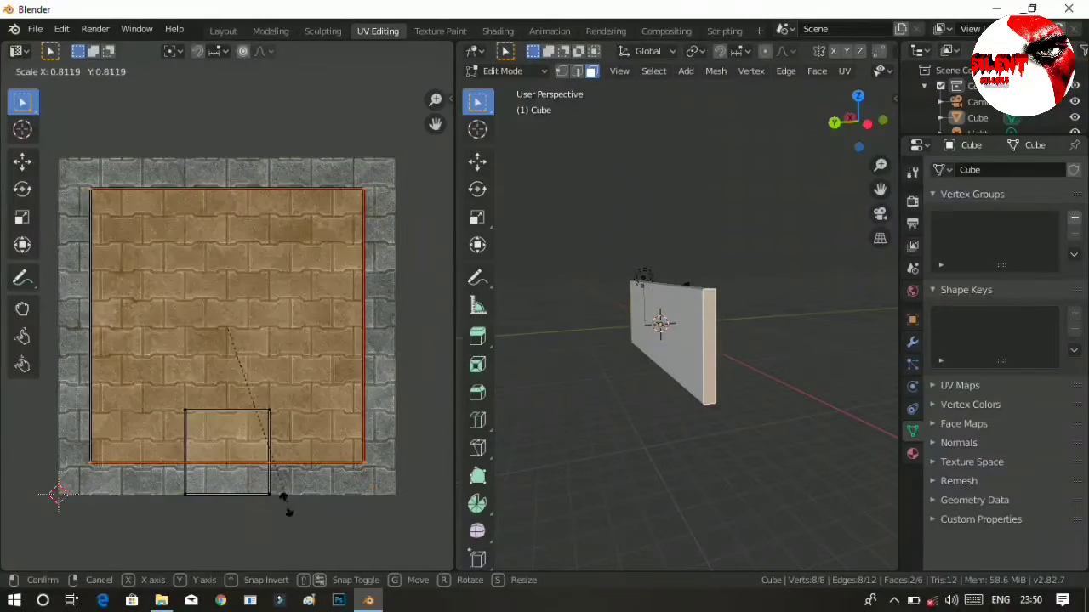
click(242, 381)
Move the shrunken UV square toward the texture's lower edge and adjust the small square's upper right corner.
key(g)
click(245, 493)
click(272, 412)
key(g)
click(270, 410)
Examine the texture on the wall's ends, underside and large faces in the Layout workspace.
click(223, 32)
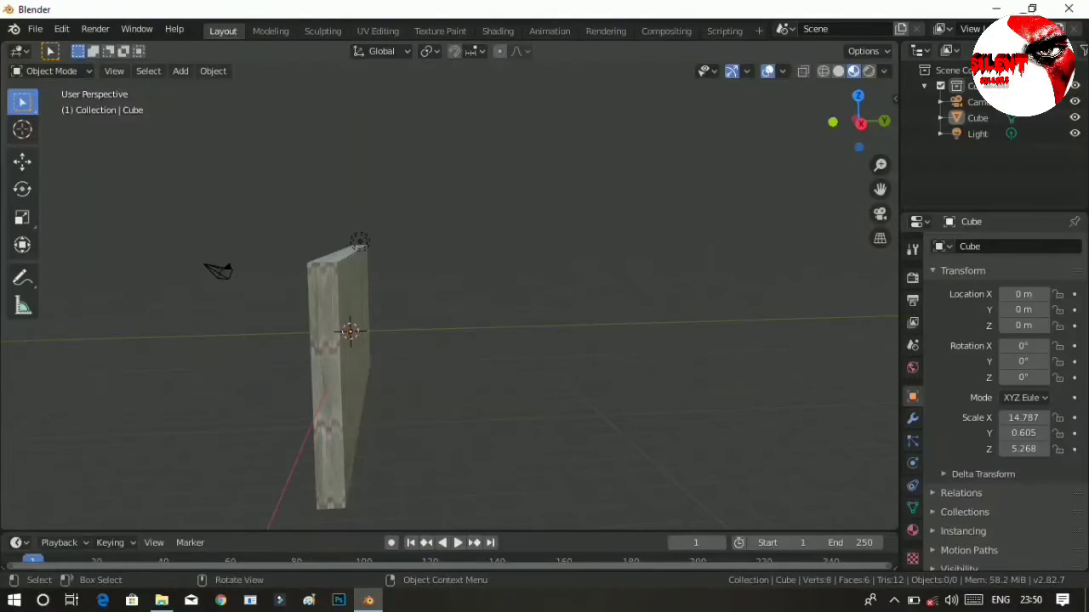
alt+drag(476, 323, 723, 285)
scroll(449, 294, down, 3)
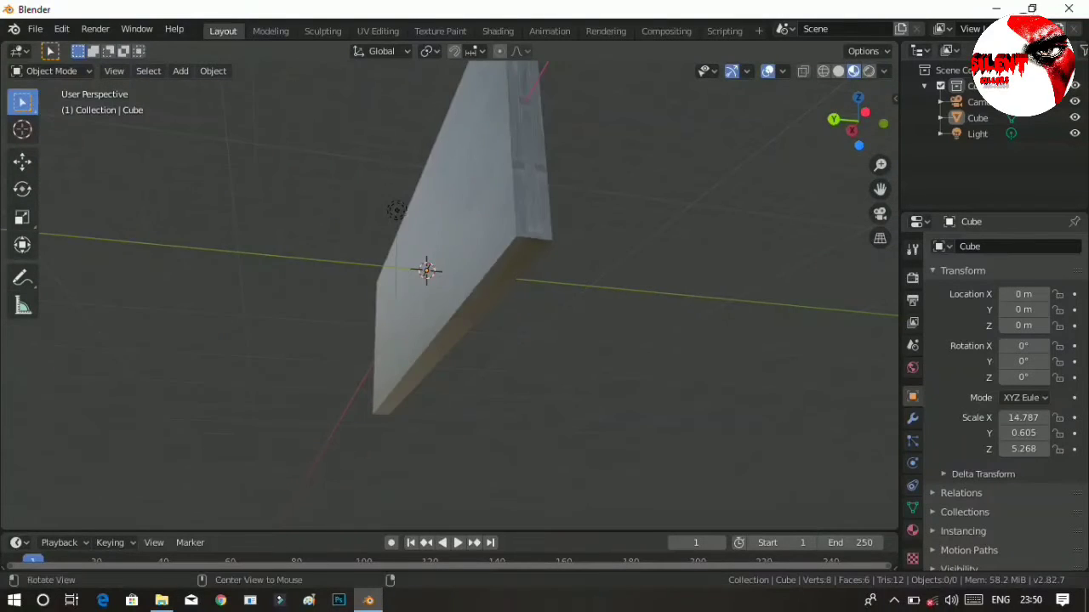
middle_drag(527, 298, 341, 276)
scroll(267, 261, up, 6)
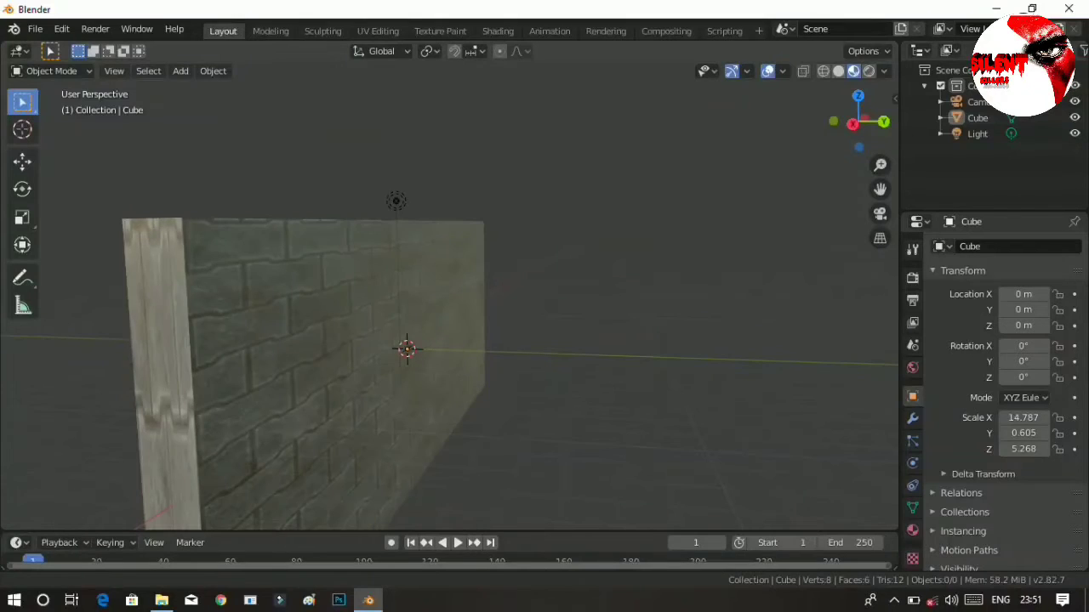
mouse_move(267, 261)
middle_down()
mouse_move(340, 259)
mouse_move(274, 259)
middle_up()
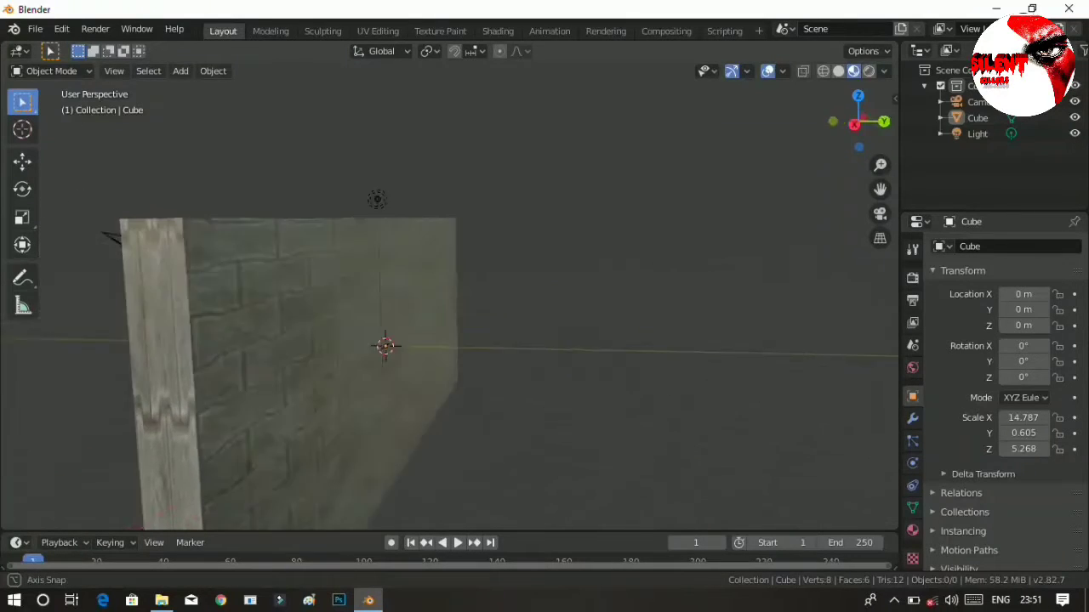
middle_drag(103, 235, 510, 257)
Save the project in the blender folder under the name "ancient building".
key(ctrl+s)
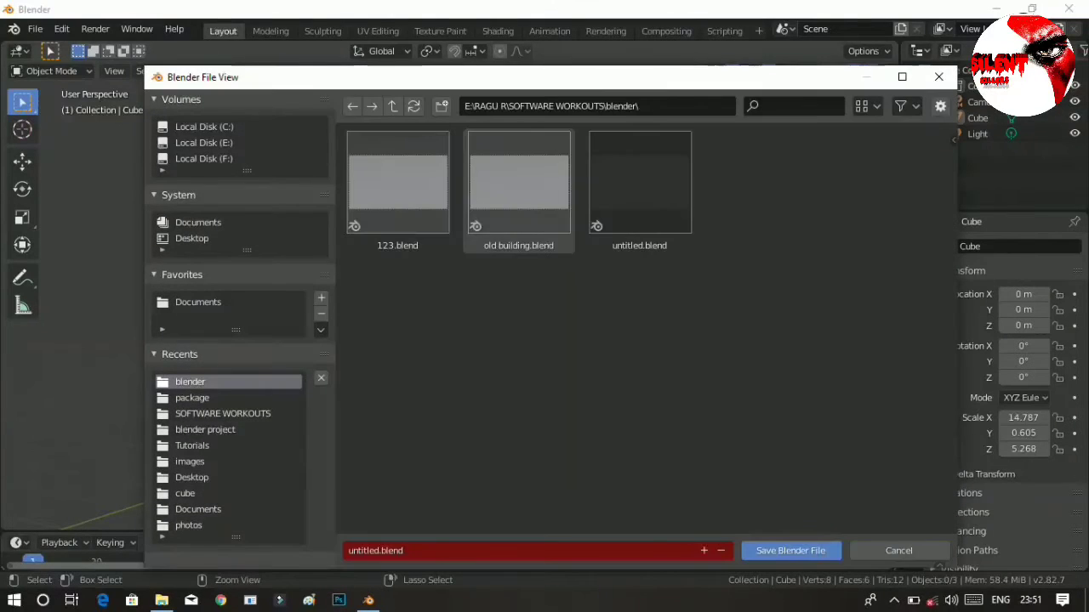
key(BackSpace)
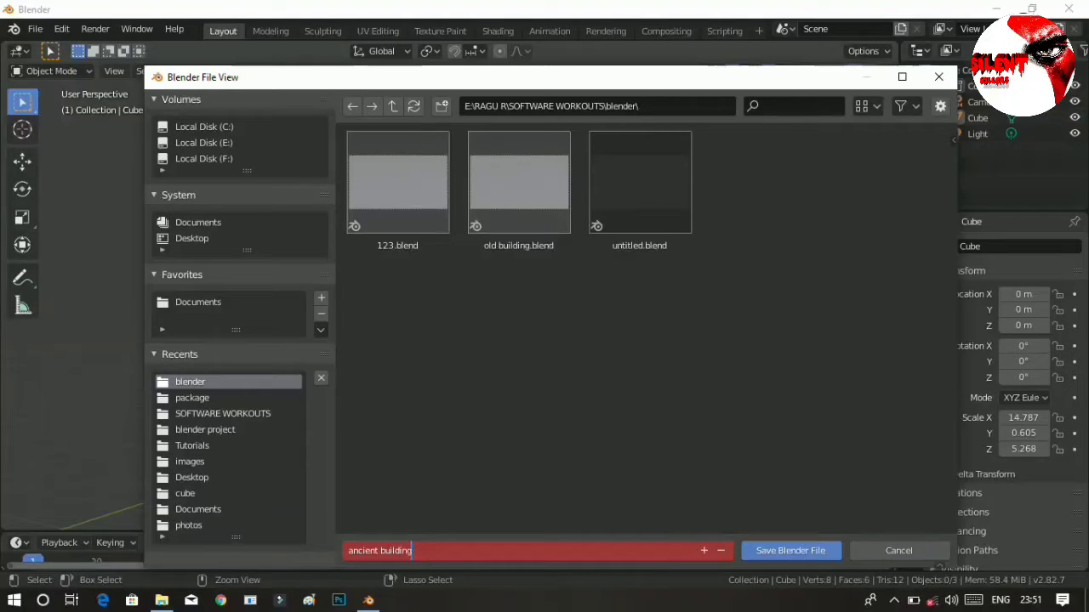
key(Return)
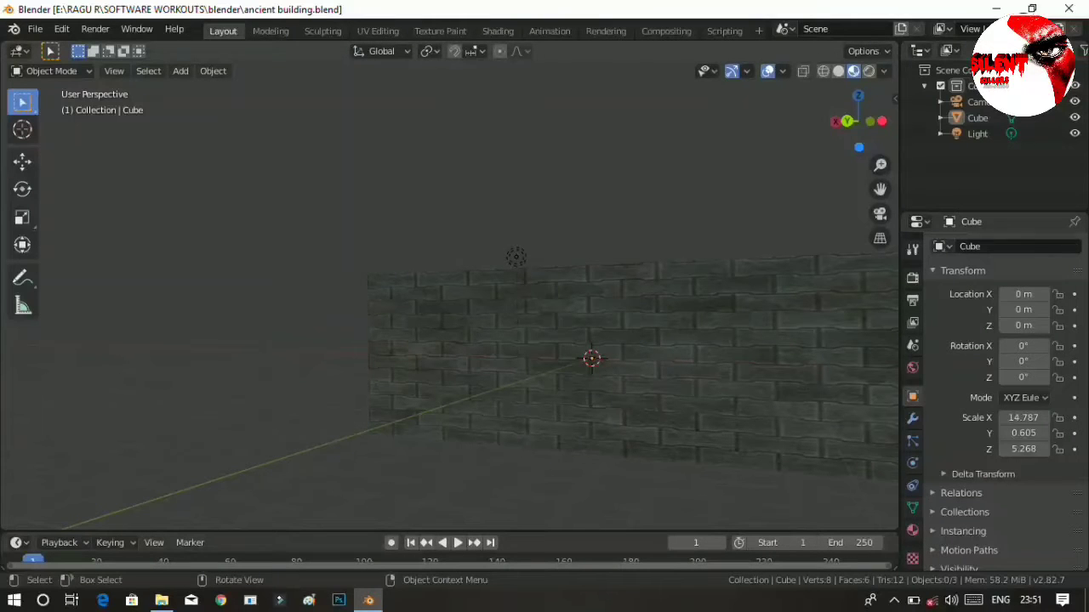
Select the wall and hide the light and the camera in the scene.
middle_drag(476, 323, 331, 319)
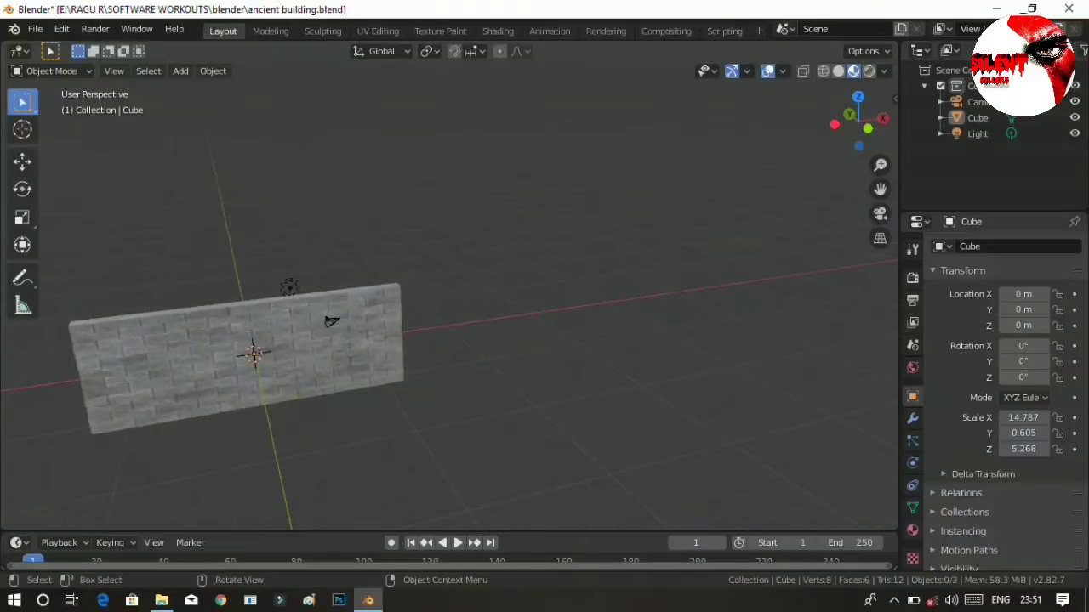
click(330, 322)
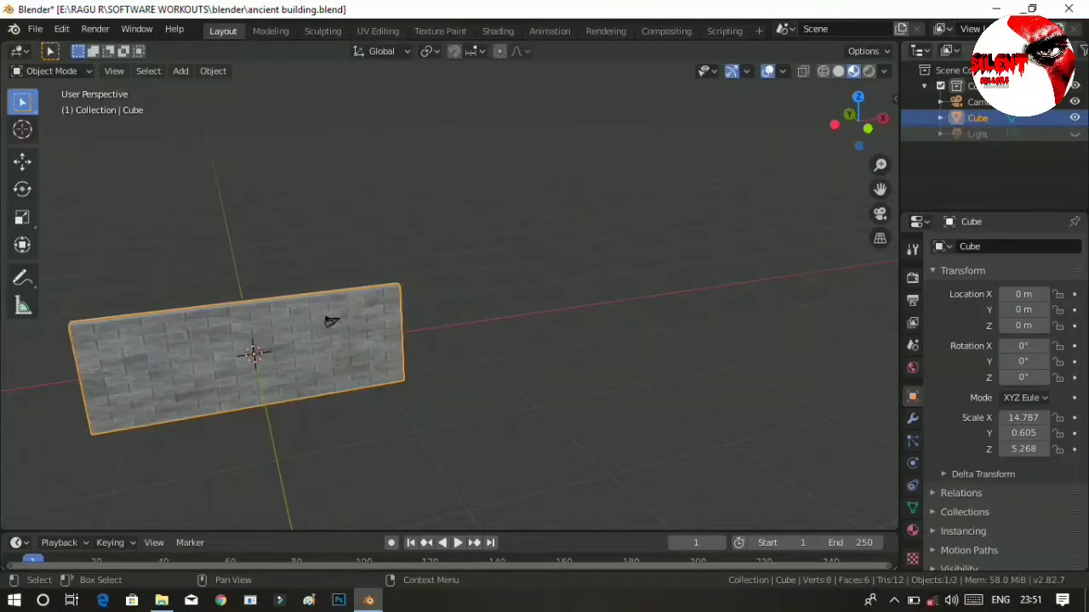
click(1074, 102)
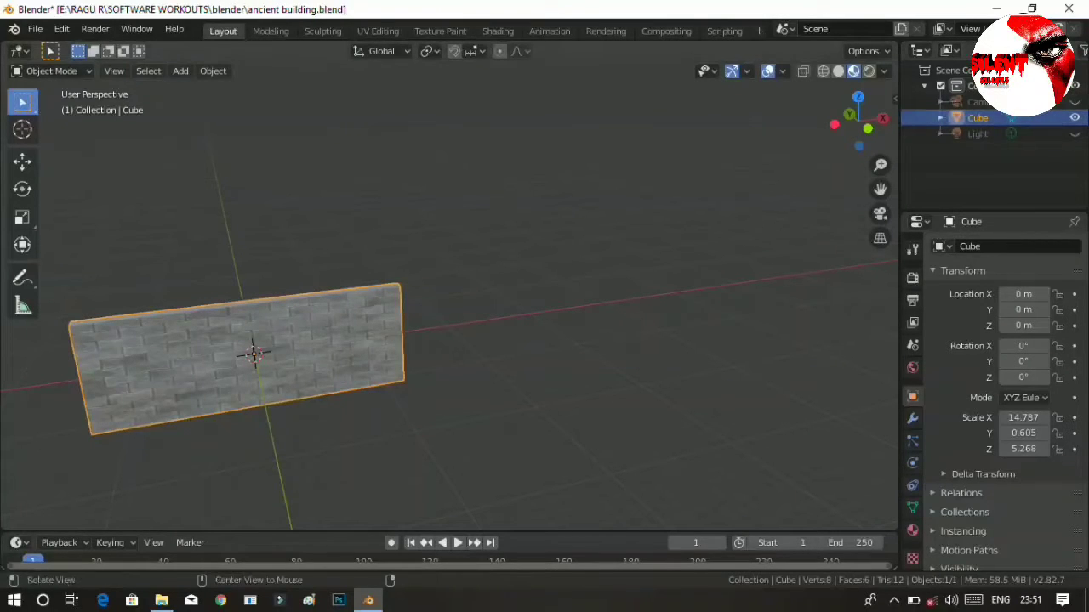
Duplicate the wall and place the copy about 30 m along the global X axis.
scroll(425, 323, down, 3)
mouse_move(425, 323)
middle_down()
mouse_move(459, 322)
mouse_move(408, 320)
middle_up()
key(shift+d)
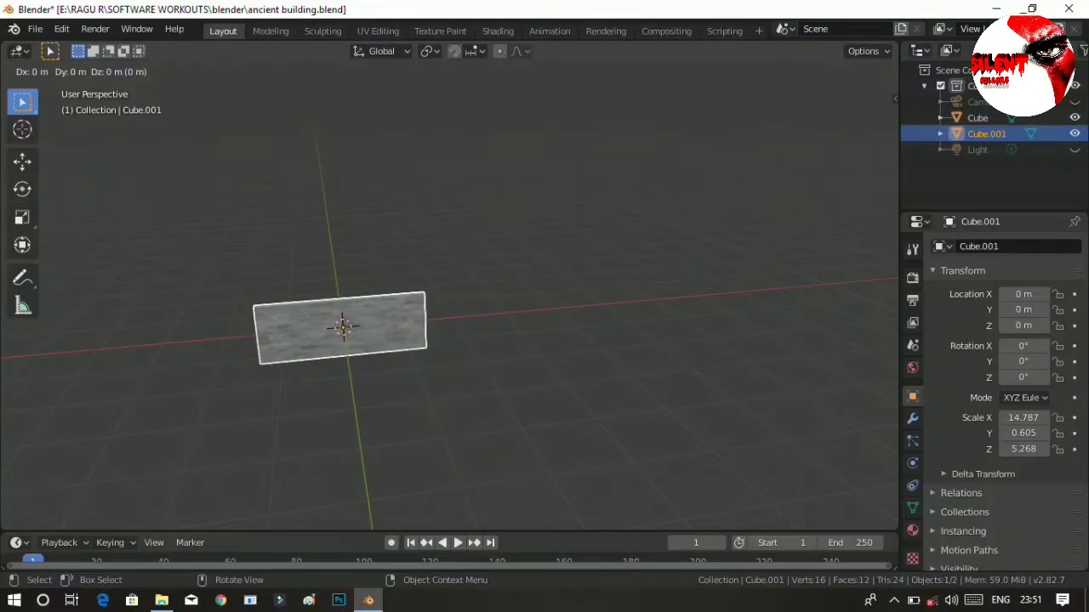
key(x)
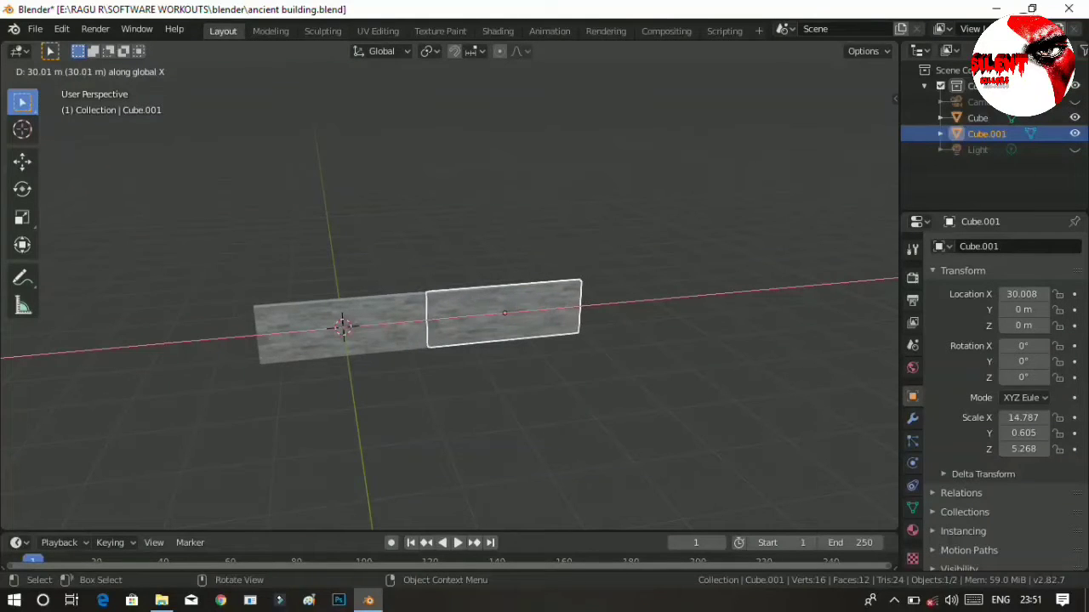
key(Return)
Move the duplicated wall along the Y axis to about -9.1 m using the Move tool.
click(22, 161)
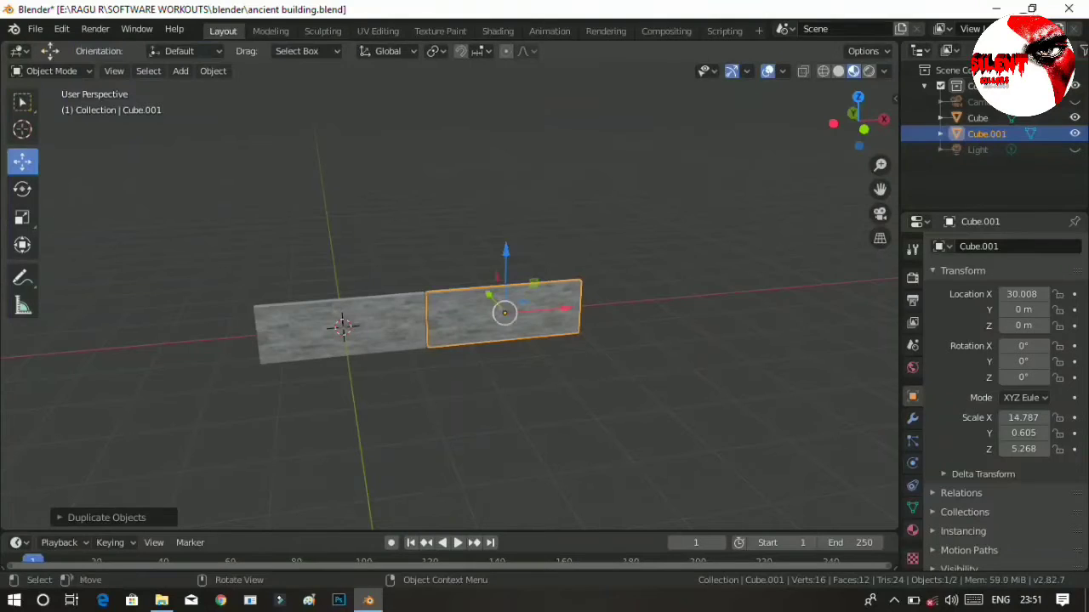
middle_drag(409, 366, 510, 382)
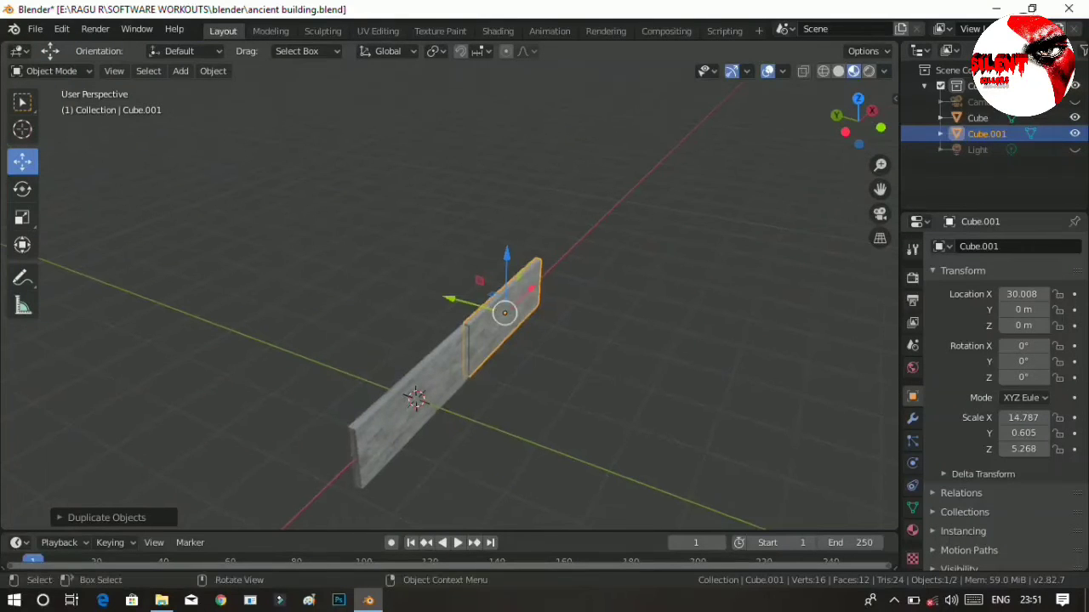
drag(450, 298, 492, 311)
middle_drag(596, 382, 562, 380)
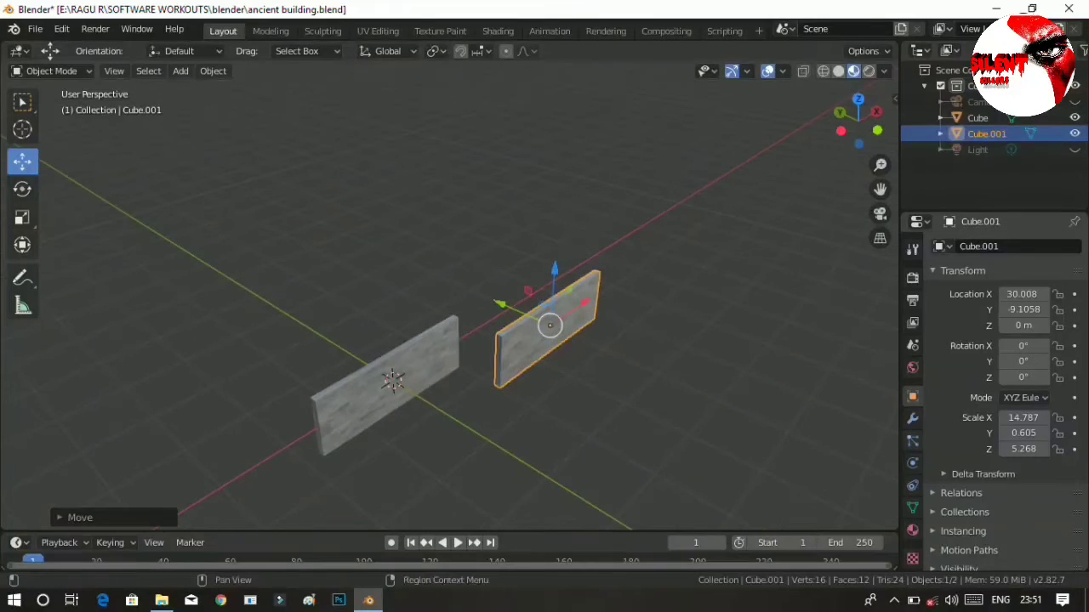
Try rotating the duplicated wall 90° about the Y axis, and undo the rotation.
click(912, 418)
click(912, 396)
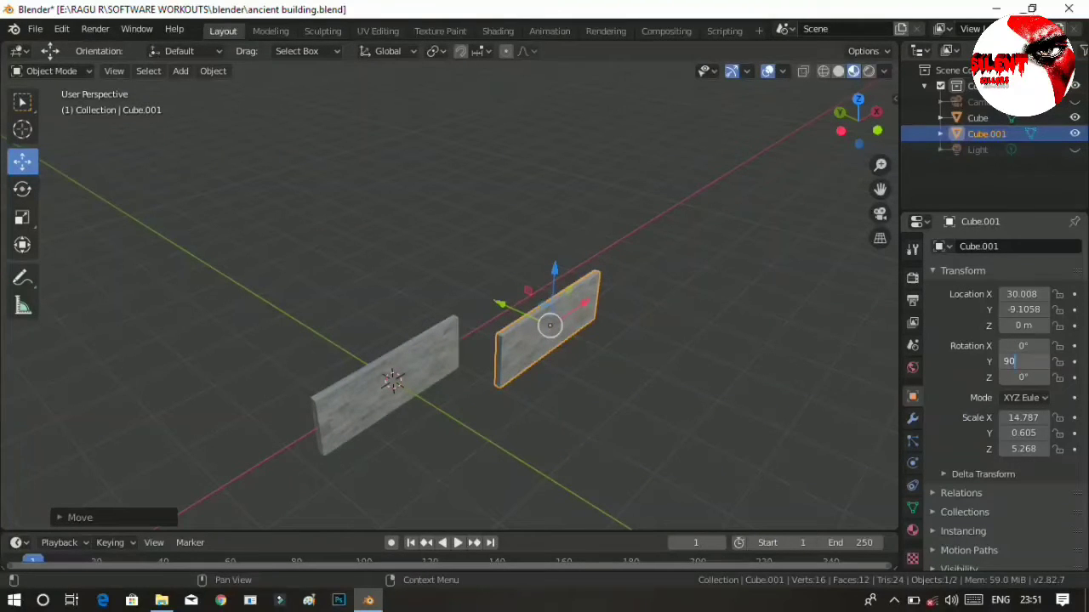
text(90)
key(Return)
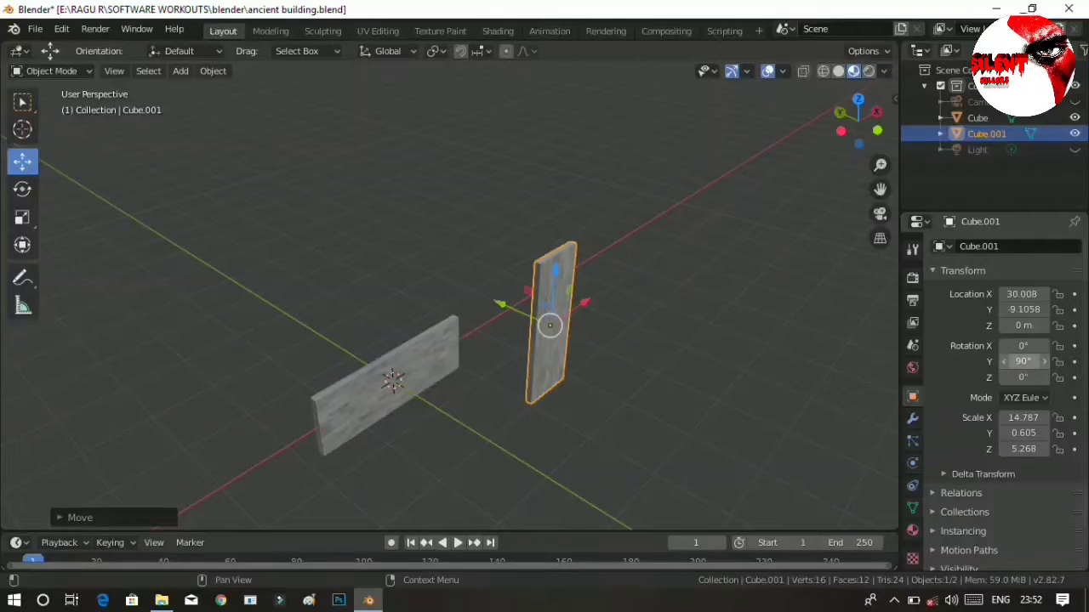
key(ctrl+z)
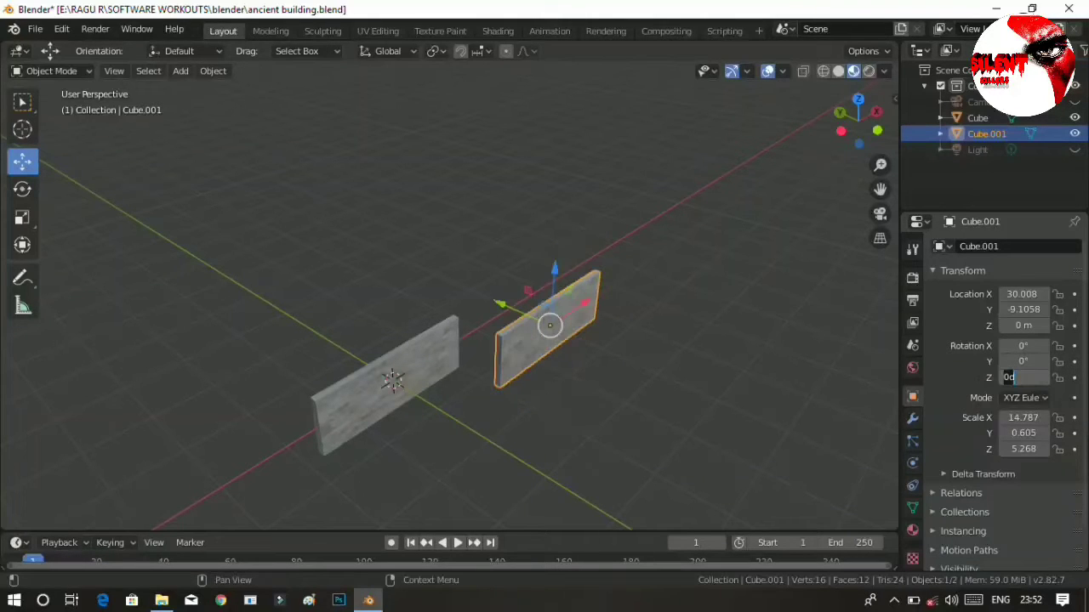
Set the duplicated wall's Z rotation to 90° so it stands perpendicular to the first wall.
text(90)
key(Return)
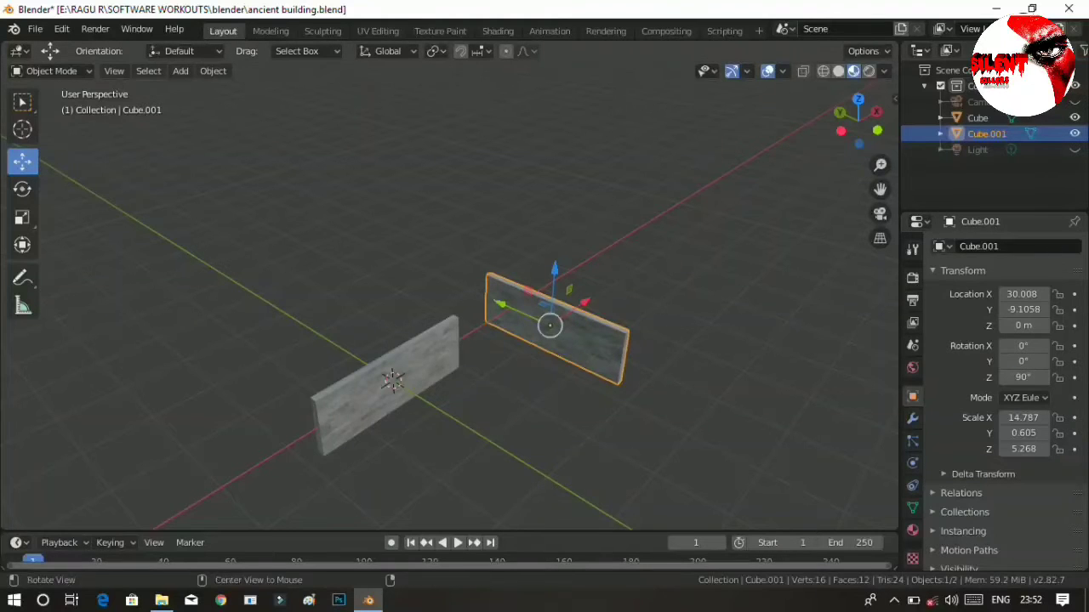
middle_drag(393, 380, 713, 376)
scroll(527, 315, up, 6)
scroll(713, 376, down, 3)
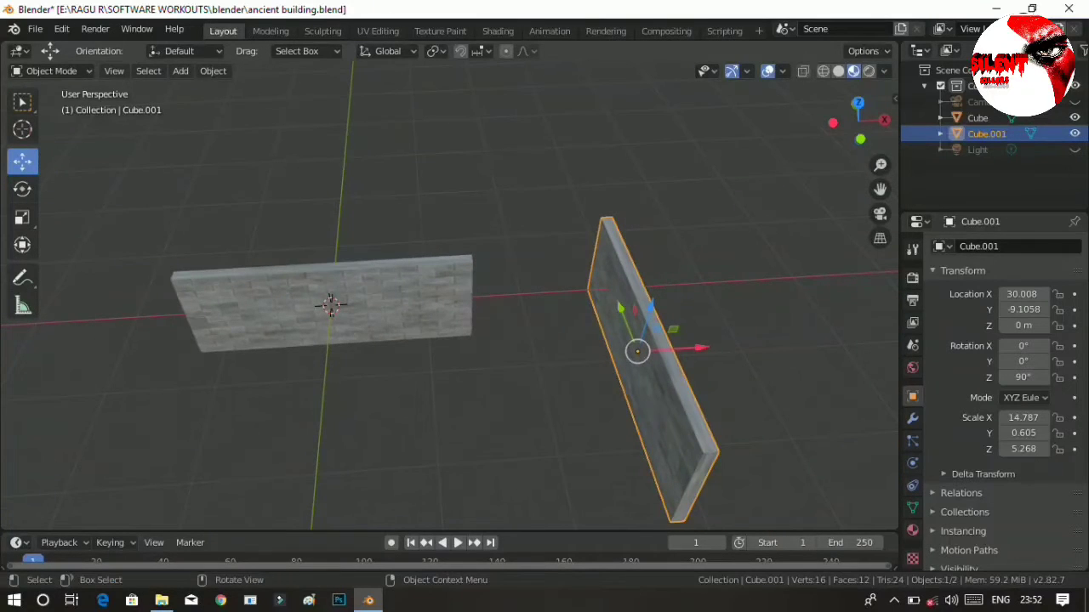
Move the duplicated wall along the X axis to about 15.8 m, against the first wall's end.
key(g)
key(x)
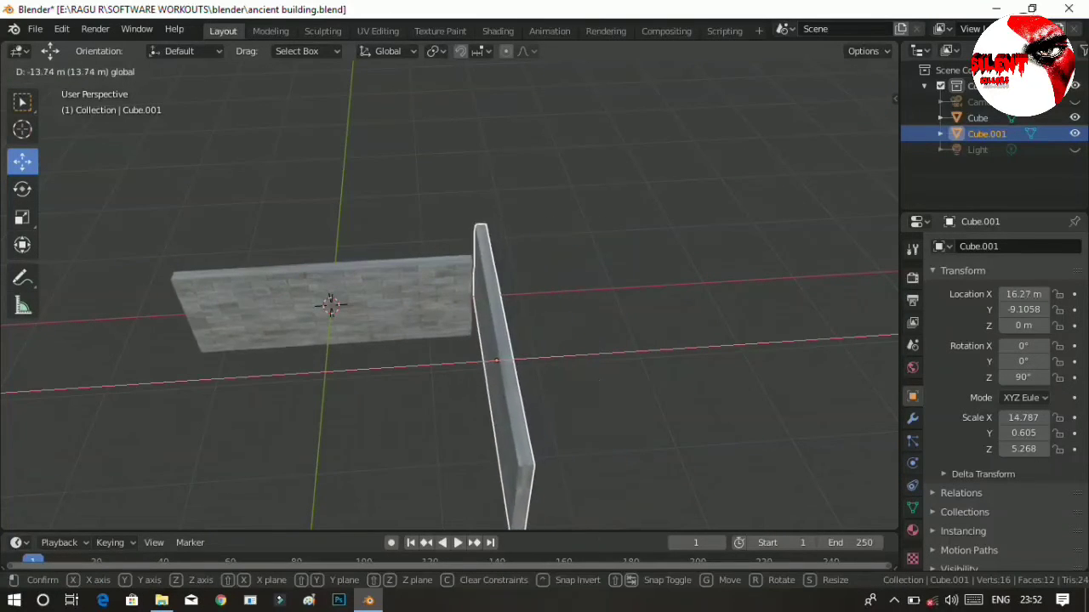
drag(559, 356, 554, 356)
middle_drag(553, 356, 459, 311)
scroll(578, 331, up, 6)
scroll(558, 306, down, 3)
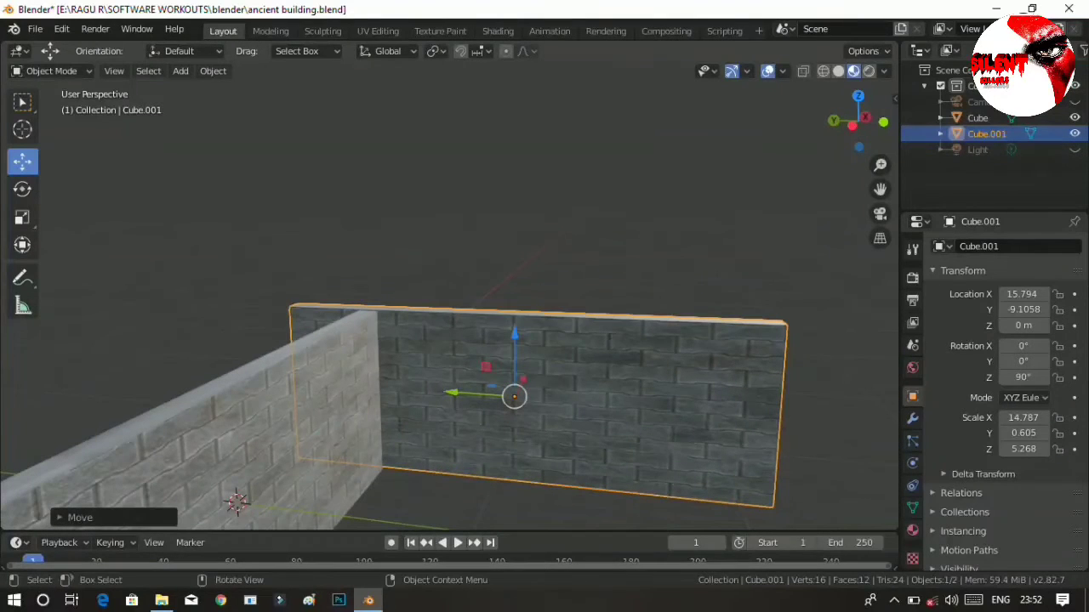
Move the duplicated wall along the Y axis to about -14.3 m to form a corner, inspect the joint, and deselect the wall.
drag(476, 394, 560, 399)
middle_drag(560, 399, 323, 413)
middle_drag(459, 399, 434, 399)
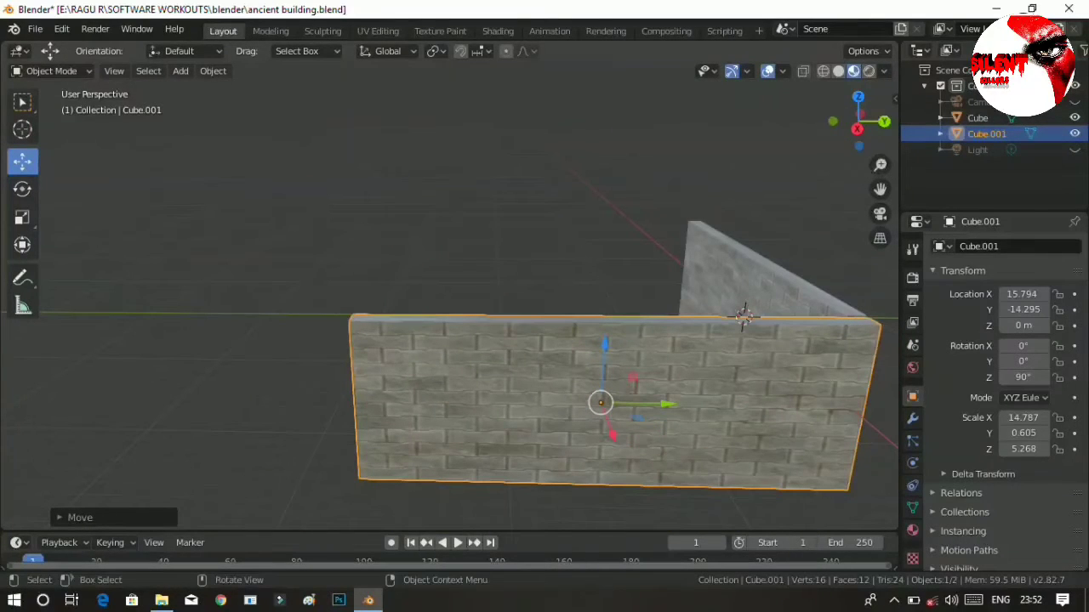
drag(880, 189, 462, 142)
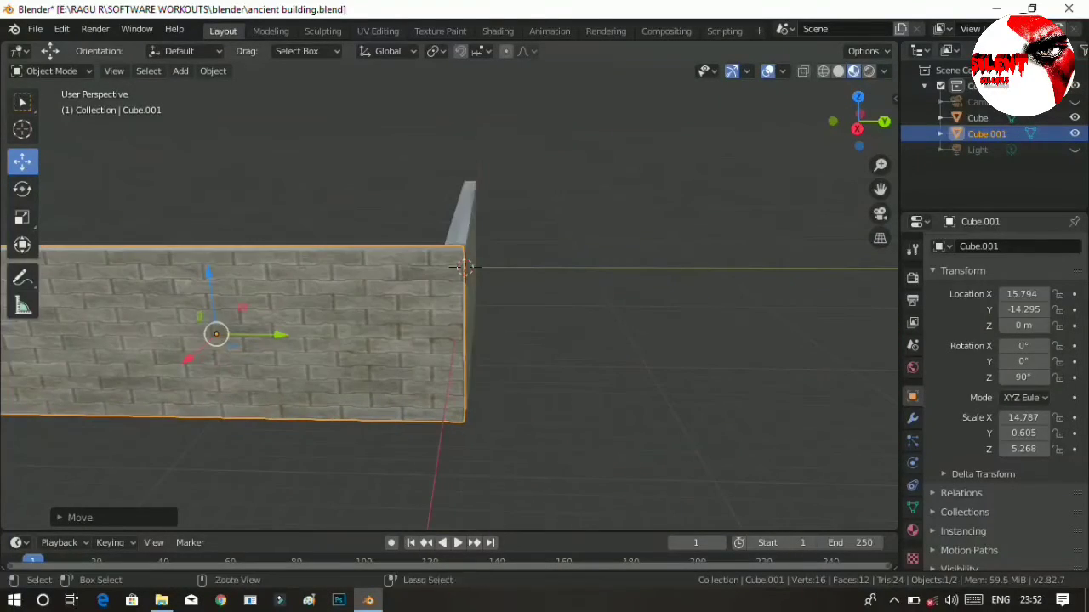
scroll(449, 315, up, 3)
click(646, 340)
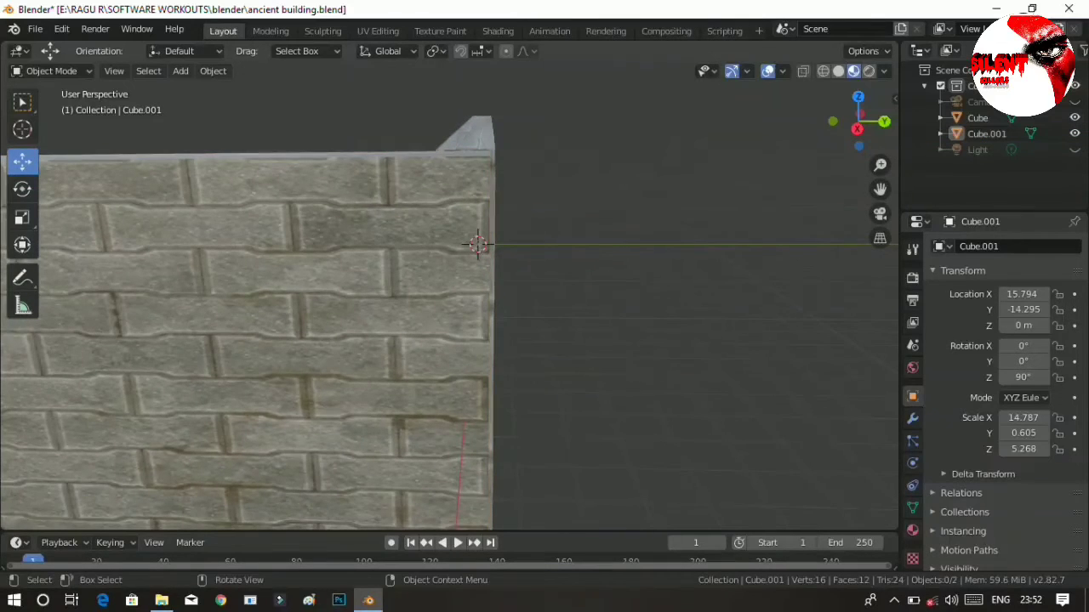
Move the perpendicular wall along the X axis to about 15.3 m to tighten its corner with the first wall.
middle_drag(646, 340, 594, 348)
click(510, 315)
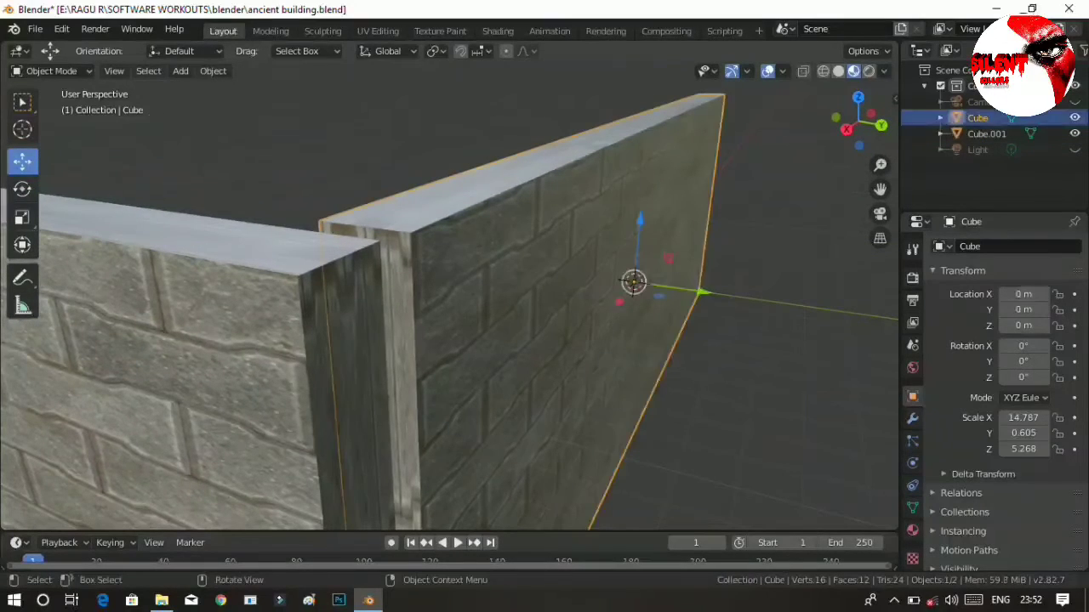
click(256, 332)
scroll(449, 312, down, 3)
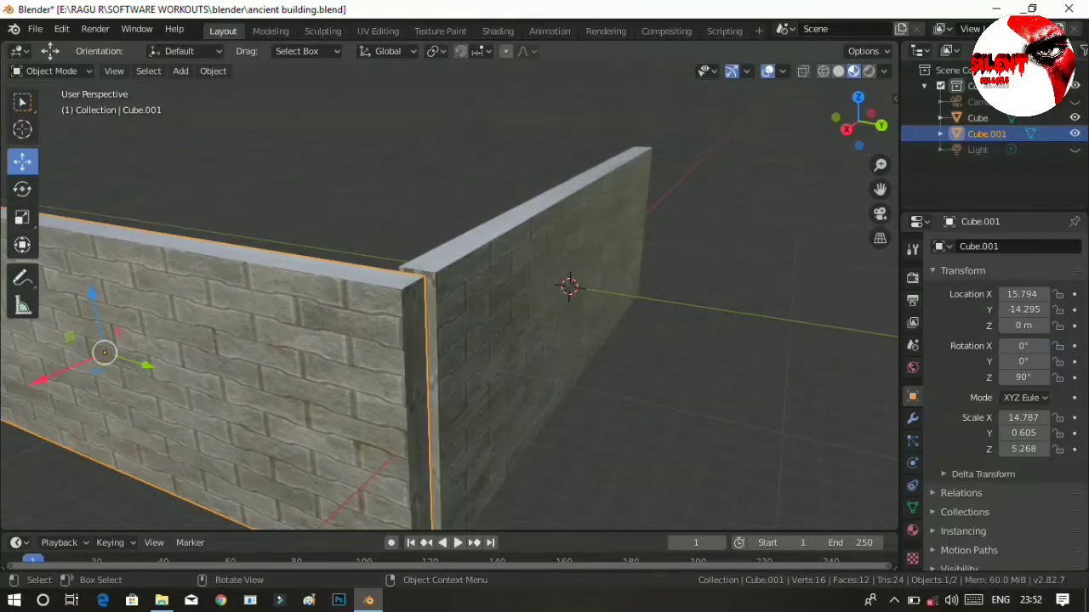
drag(39, 381, 68, 366)
click(629, 451)
middle_drag(629, 451, 467, 382)
Nudge the perpendicular wall along the X axis to about 15.4 m and check the corner joint.
click(202, 357)
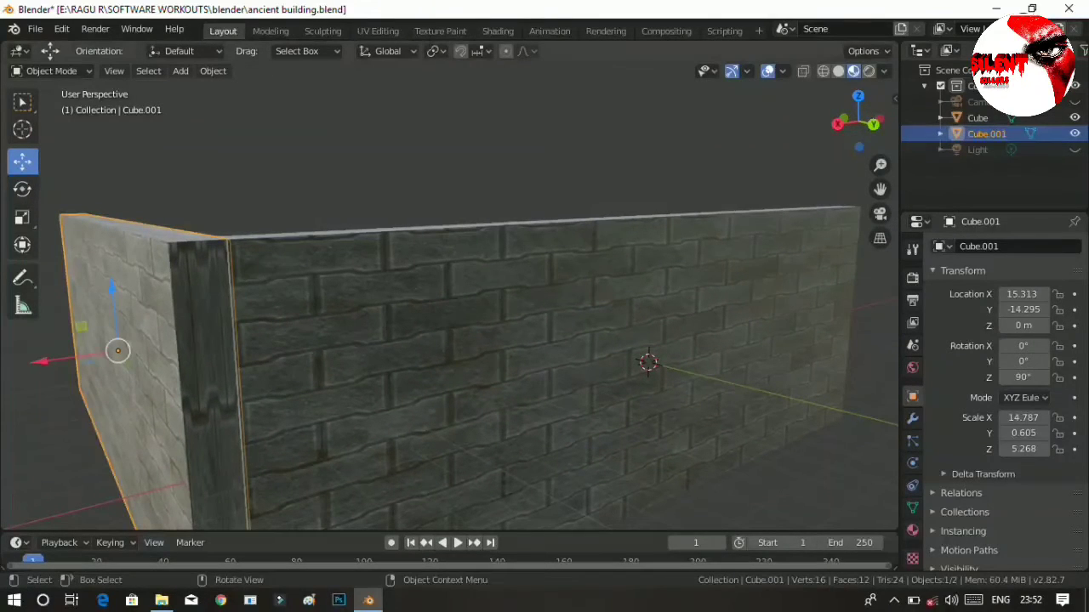
drag(43, 361, 39, 361)
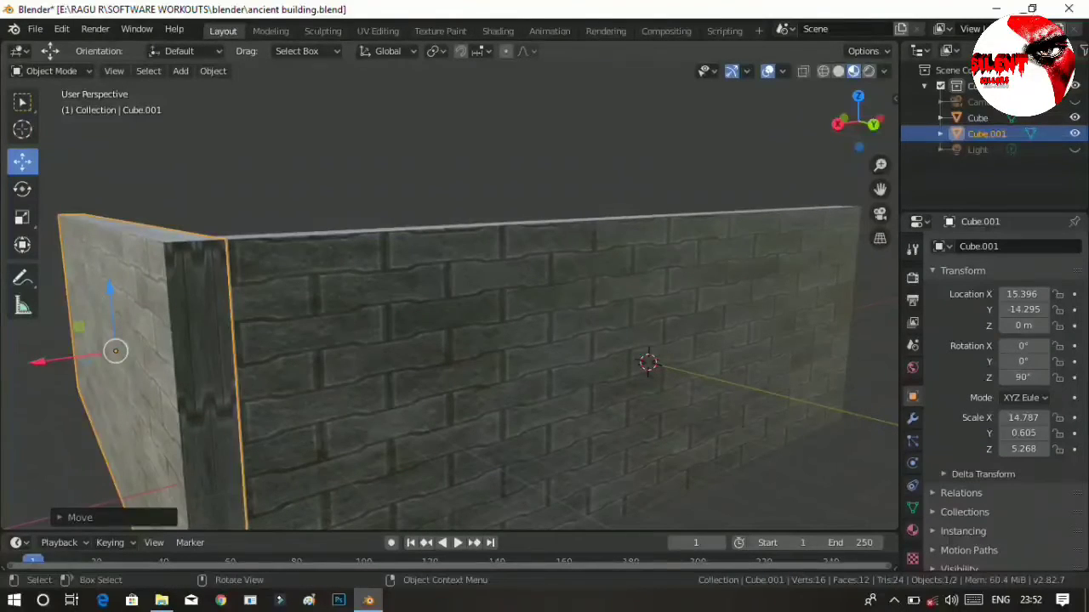
click(477, 170)
middle_drag(476, 170, 502, 173)
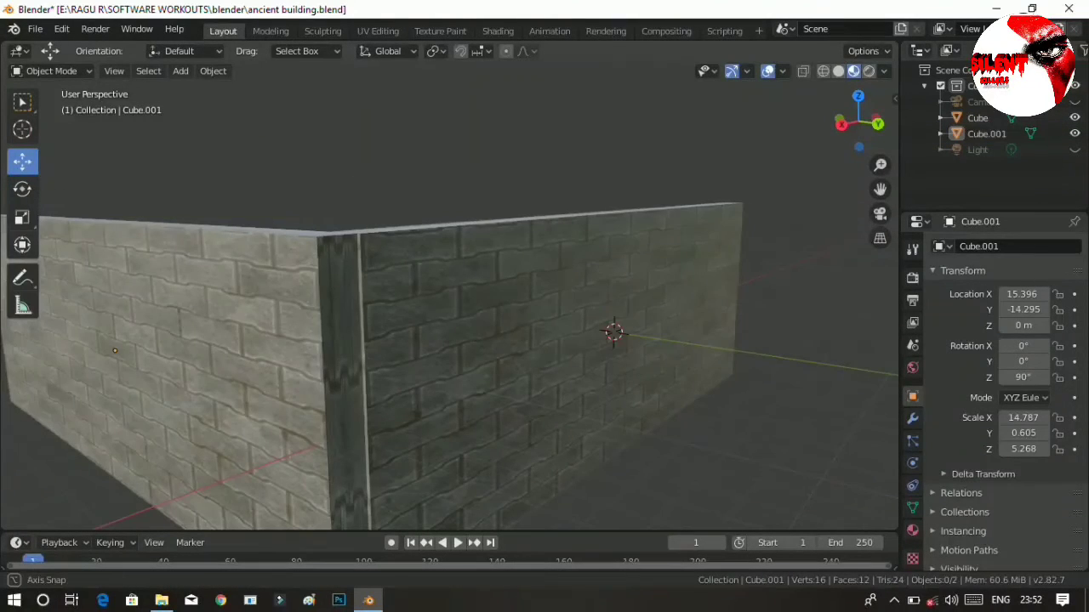
middle_drag(115, 350, 115, 351)
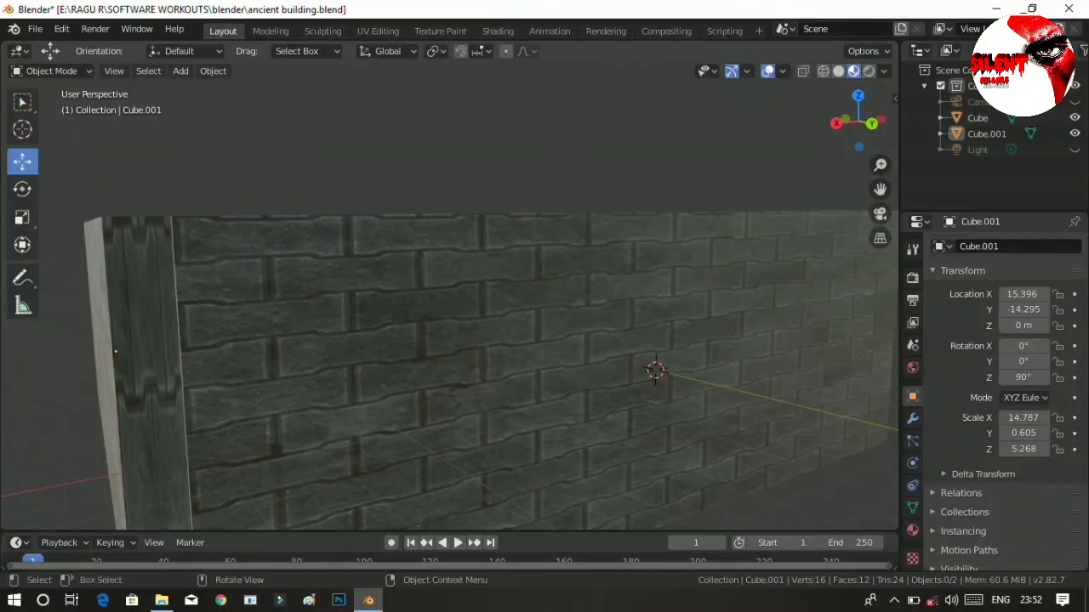
Shift the perpendicular wall further along the X axis so that it lines up with the first wall's end.
click(115, 350)
key(g)
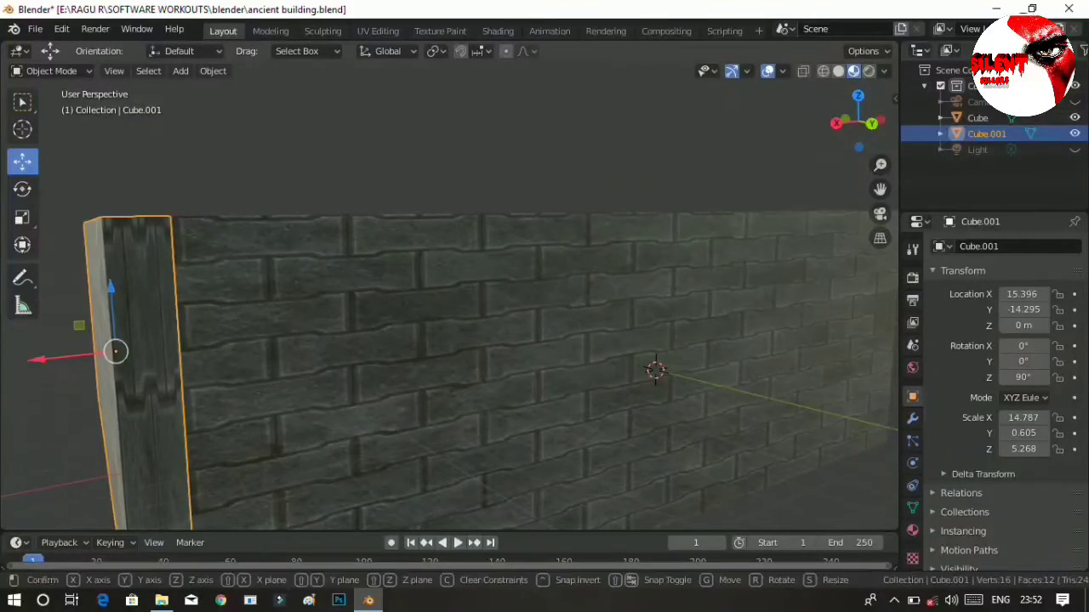
key(x)
drag(59, 358, 75, 357)
click(75, 319)
Duplicate both walls along the X axis to form an adjoining room, with the copied cross wall at about X -15.3 m.
middle_drag(511, 357, 595, 340)
scroll(449, 289, down, 5)
middle_drag(476, 341, 566, 367)
key(a)
key(shift+d)
key(x)
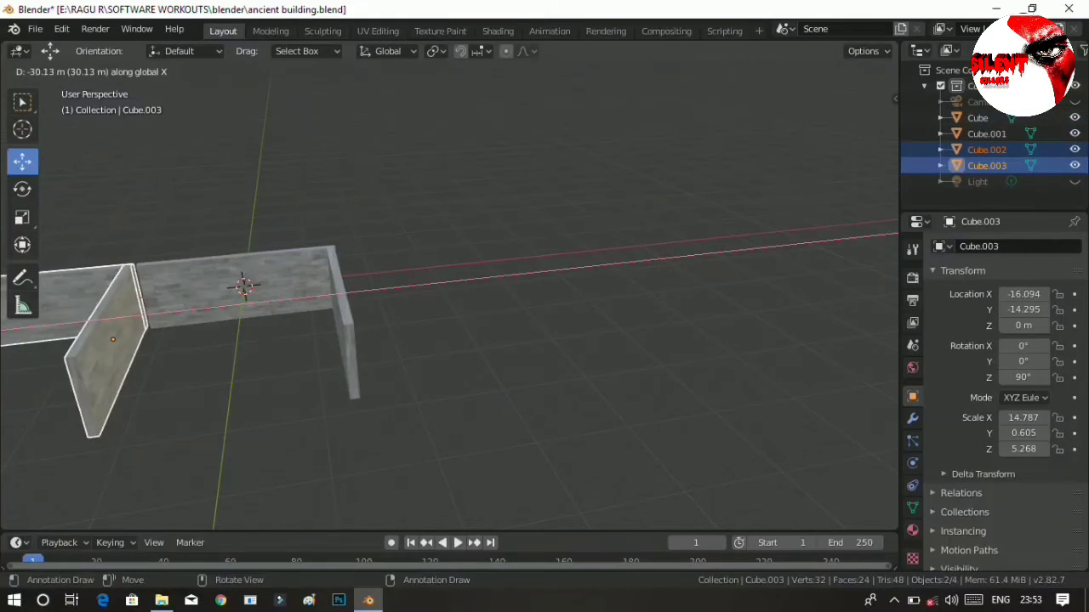
click(110, 340)
click(230, 399)
Duplicate the middle cross wall along the X axis to close the far end of the second room.
scroll(230, 400, down, 3)
middle_drag(230, 399, 255, 383)
click(254, 344)
key(shift+d)
key(x)
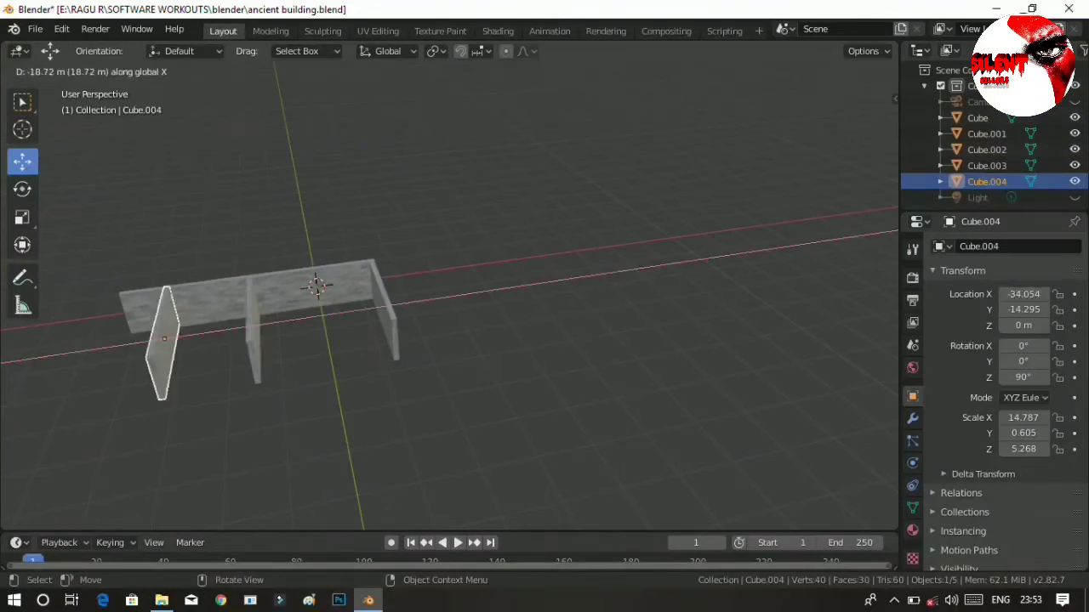
click(114, 361)
Select both long back walls together.
middle_drag(114, 362, 280, 315)
drag(880, 189, 1087, 176)
scroll(510, 340, up, 2)
middle_drag(511, 340, 357, 383)
click(442, 374)
drag(881, 189, 476, 213)
middle_drag(510, 298, 425, 293)
click(327, 255)
shift+click(527, 226)
scroll(528, 225, down, 1)
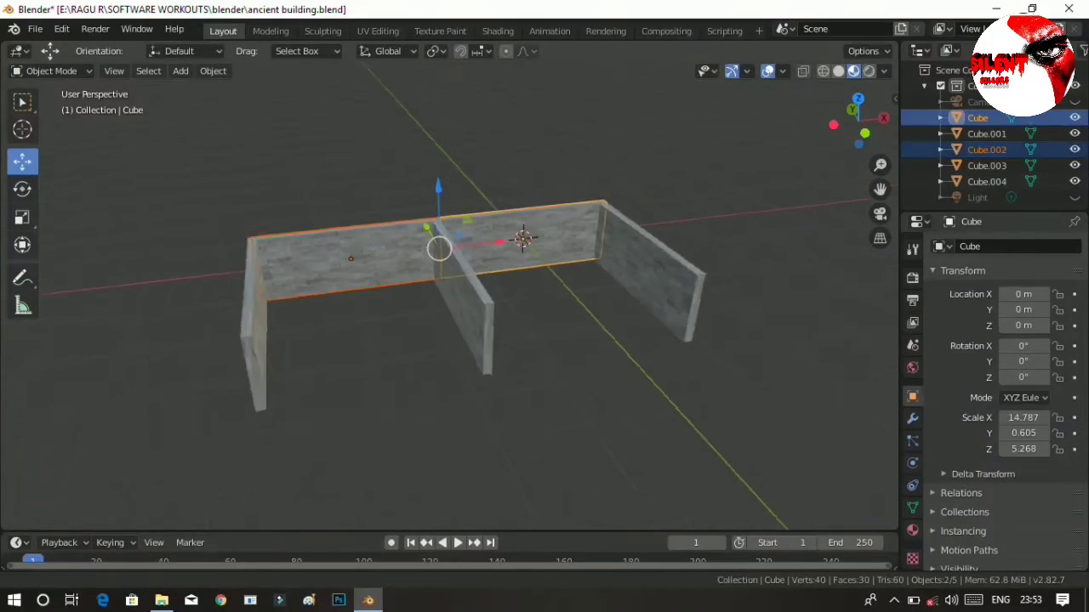
middle_drag(527, 255, 595, 255)
Try duplicating the two back walls about -28.6 m along the Y axis, and undo the duplication.
key(shift+d)
key(y)
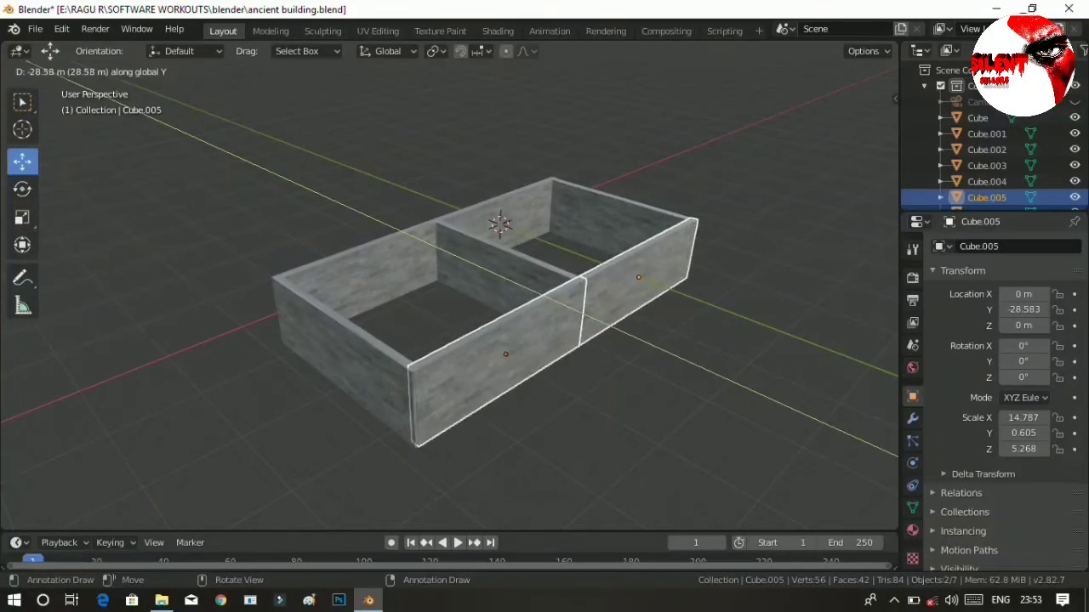
key(Return)
key(ctrl+z)
Duplicate the two back walls along the Y axis to about -28.7 m as front walls, and deselect them.
key(shift+d)
key(y)
key(Return)
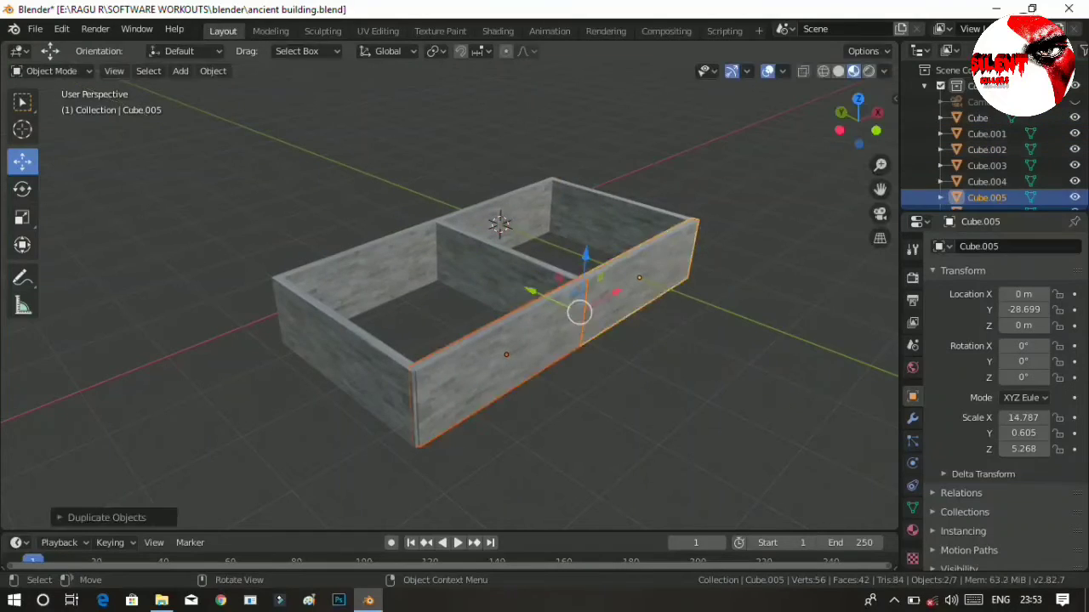
key(alt+a)
Add a vertical loop cut near the outer corner end of the front wall nearest the world origin.
scroll(511, 298, up, 2)
alt+drag(510, 340, 443, 285)
alt+drag(595, 293, 511, 311)
click(595, 332)
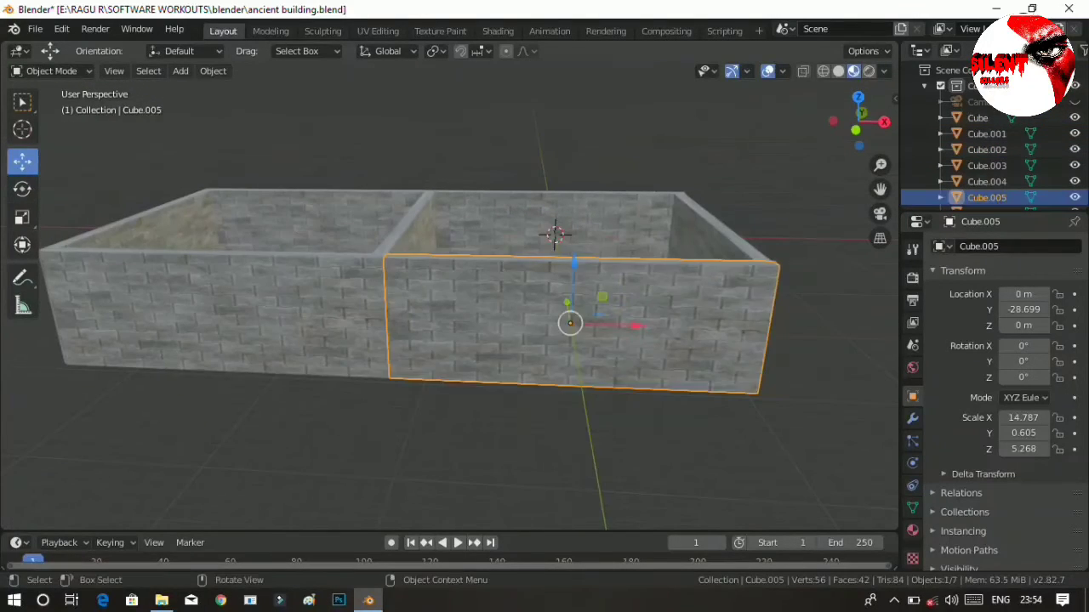
key(Tab)
alt+drag(595, 336, 592, 344)
key(ctrl+r)
click(698, 361)
click(822, 357)
Delete the faces of the front wall's end section to open an entrance beside the corner.
key(3)
click(728, 331)
middle_drag(732, 332, 676, 404)
shift+click(756, 396)
key(x)
click(702, 416)
click(698, 330)
click(22, 162)
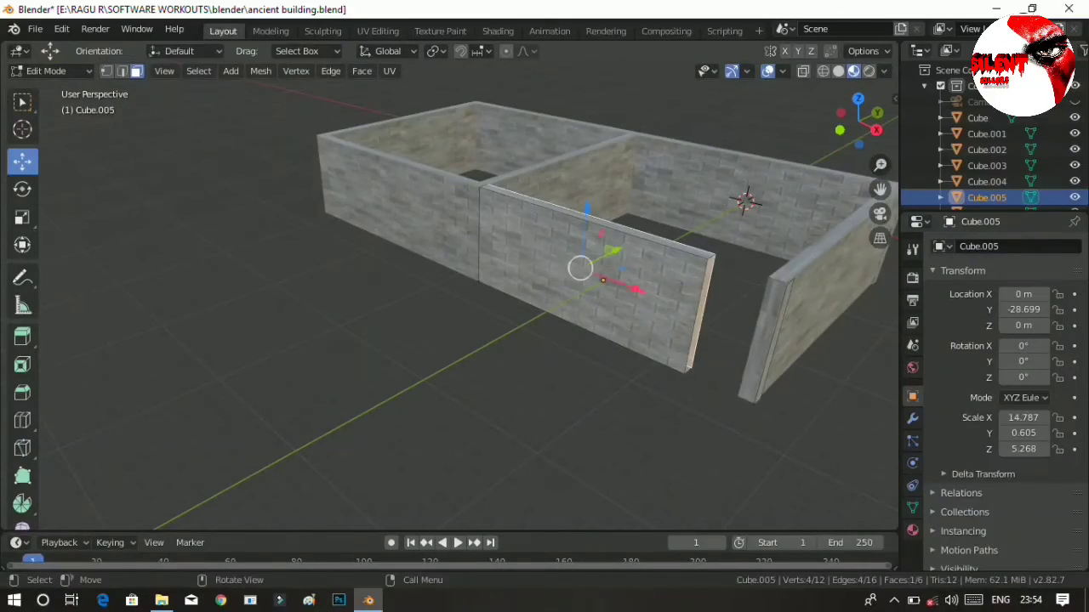
Add two vertical loop cuts to the middle dividing wall to mark the sides of a doorway near one end.
middle_drag(544, 357, 477, 336)
key(alt+a)
alt+drag(545, 340, 544, 365)
key(Tab)
click(569, 225)
key(Tab)
key(ctrl+r)
click(484, 238)
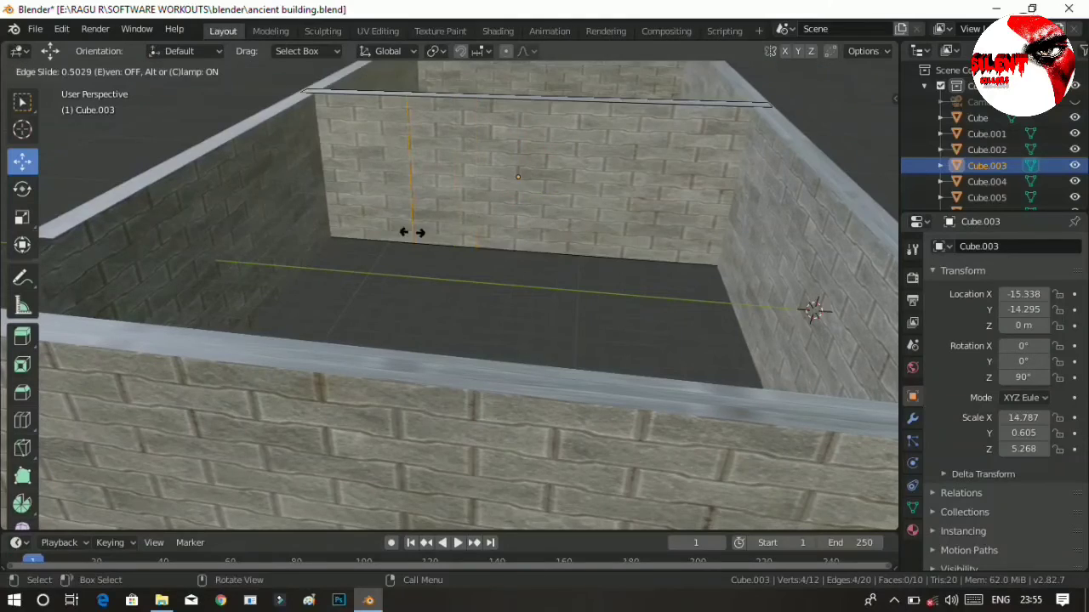
click(413, 232)
key(ctrl+r)
click(391, 234)
click(367, 235)
Try a horizontal loop cut across the upper part of the dividing wall, and undo it.
click(374, 348)
middle_drag(374, 349, 425, 327)
key(ctrl+r)
click(340, 136)
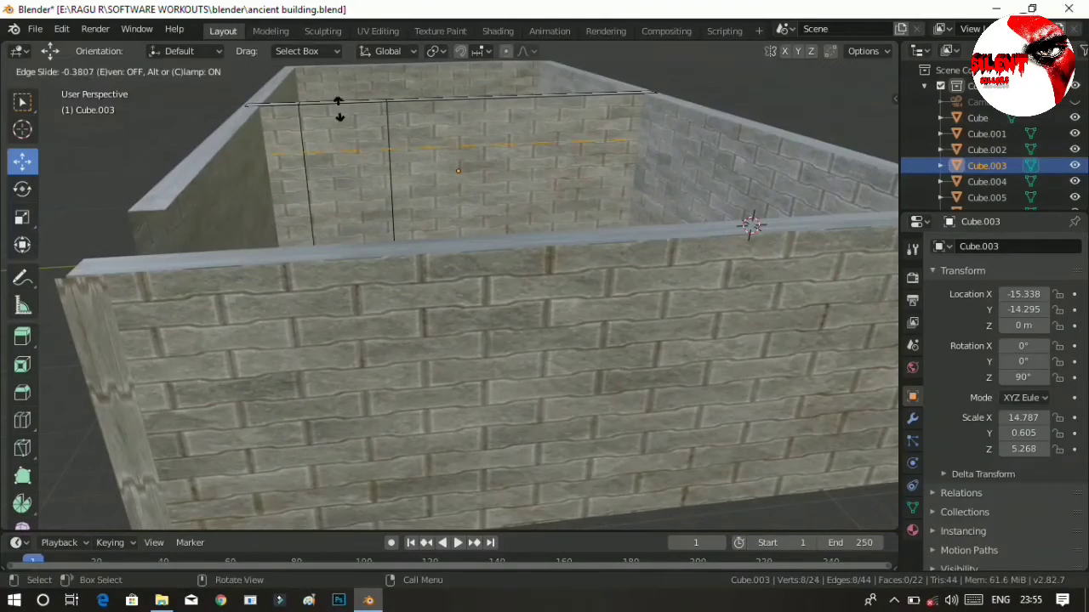
click(358, 72)
scroll(391, 90, down, 2)
key(ctrl+z)
Add two horizontal loop cuts to the dividing wall, one near its top and one near its bottom.
key(ctrl+r)
click(404, 183)
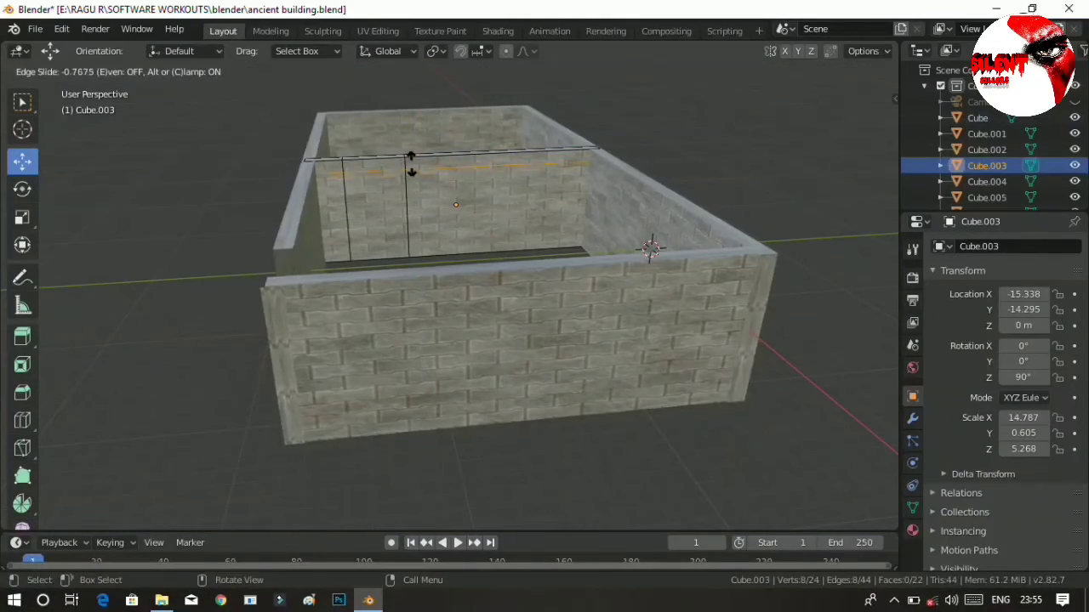
click(414, 162)
scroll(374, 172, up, 3)
middle_drag(416, 170, 442, 238)
key(ctrl+r)
click(376, 162)
click(372, 233)
click(375, 281)
Delete the front and back faces framed by the dividing wall's loop cuts to open the doorway.
key(3)
click(338, 157)
key(x)
scroll(467, 293, up, 3)
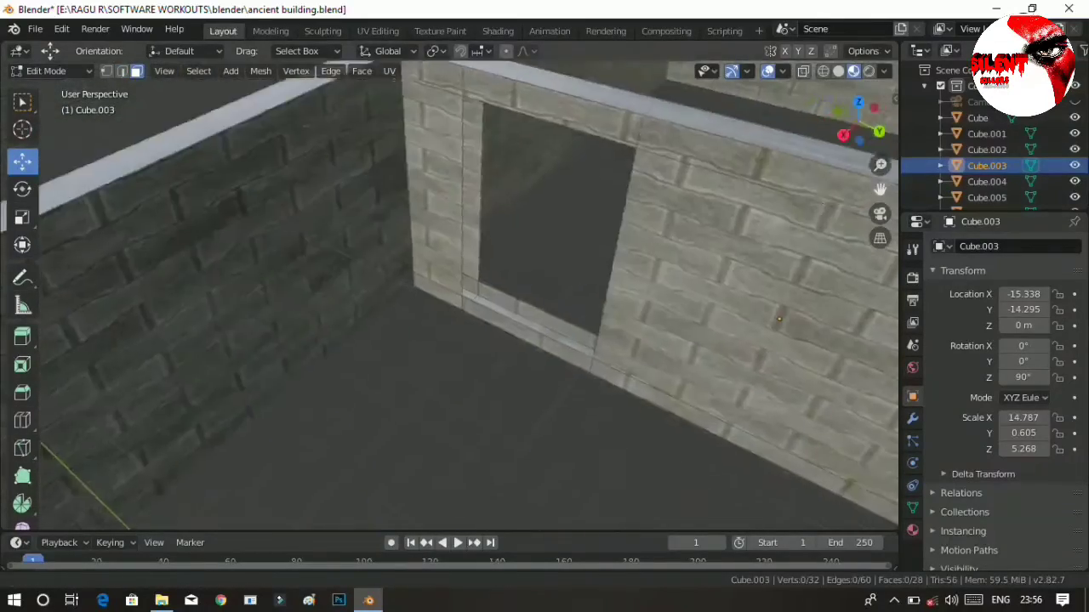
Fill the bottom and one inner side of the dividing wall's doorway with faces between their edge pairs.
scroll(468, 294, up, 3)
click(599, 361)
shift+click(625, 328)
key(f)
alt+drag(625, 328, 544, 332)
click(495, 192)
shift+click(514, 189)
key(f)
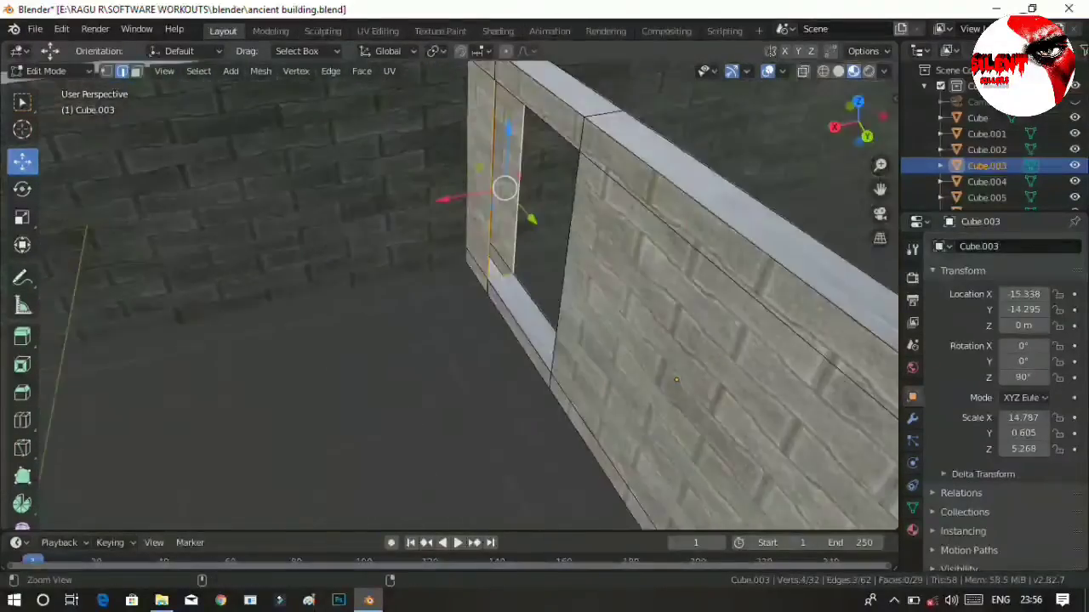
Fill the top and the remaining inner side of the dividing wall's doorway with faces, and save the file.
alt+drag(514, 189, 646, 238)
click(540, 94)
shift+click(551, 106)
key(f)
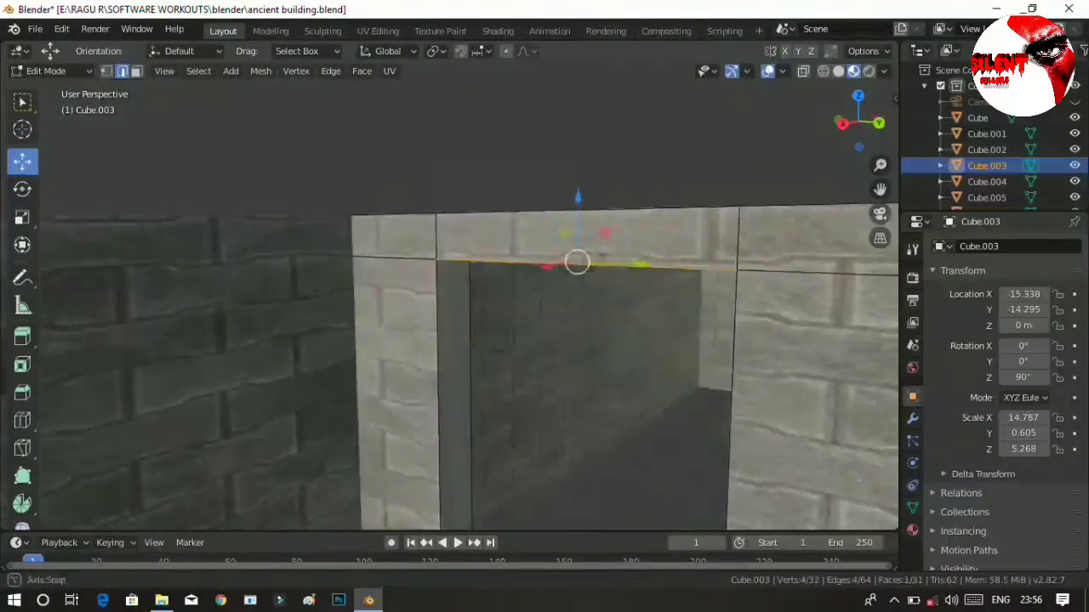
click(764, 349)
shift+click(737, 259)
key(f)
middle_drag(737, 259, 681, 357)
scroll(545, 306, down, 3)
key(ctrl+s)
key(Tab)
key(alt+a)
Close the open end of the cut front wall at the entrance with a face between its two vertical edges.
middle_drag(544, 306, 731, 255)
middle_drag(544, 340, 510, 315)
click(426, 382)
key(Tab)
click(433, 426)
shift+click(465, 425)
key(f)
middle_drag(465, 425, 612, 340)
key(Tab)
key(alt+a)
middle_drag(544, 341, 527, 408)
scroll(544, 340, up, 4)
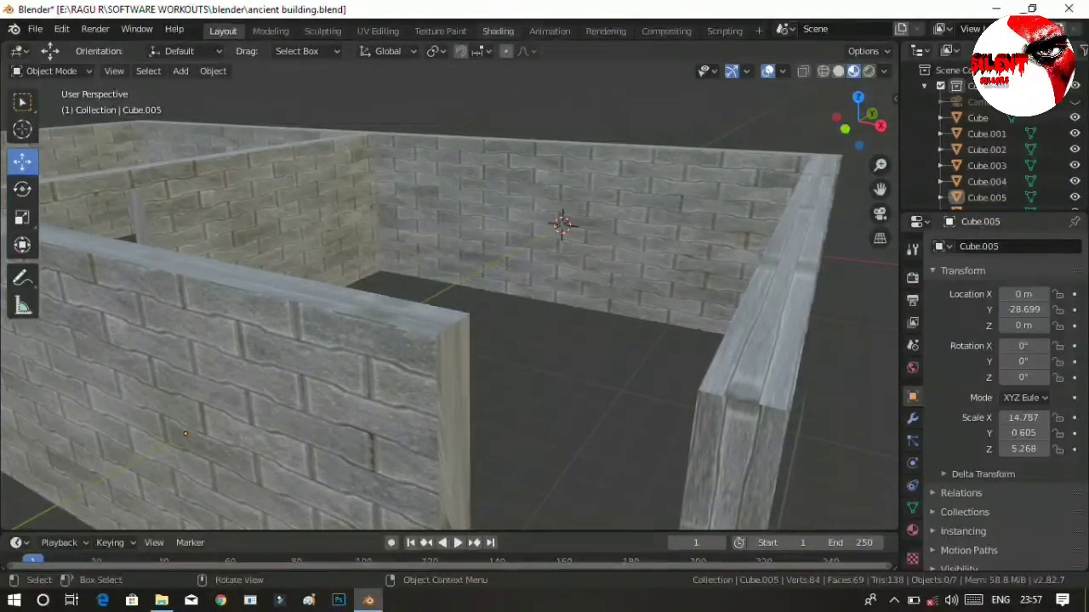
Add the PavingStones078_2K_Roughness image from the stone folder to the wall material and link its Color to the Principled BSDF Roughness.
click(497, 30)
drag(319, 355, 276, 321)
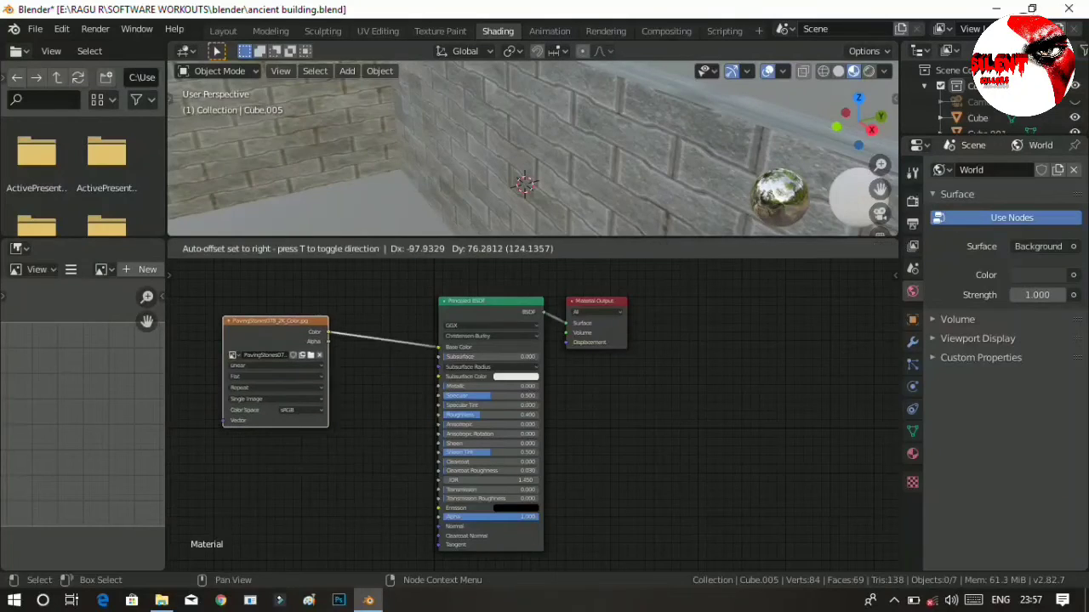
click(161, 600)
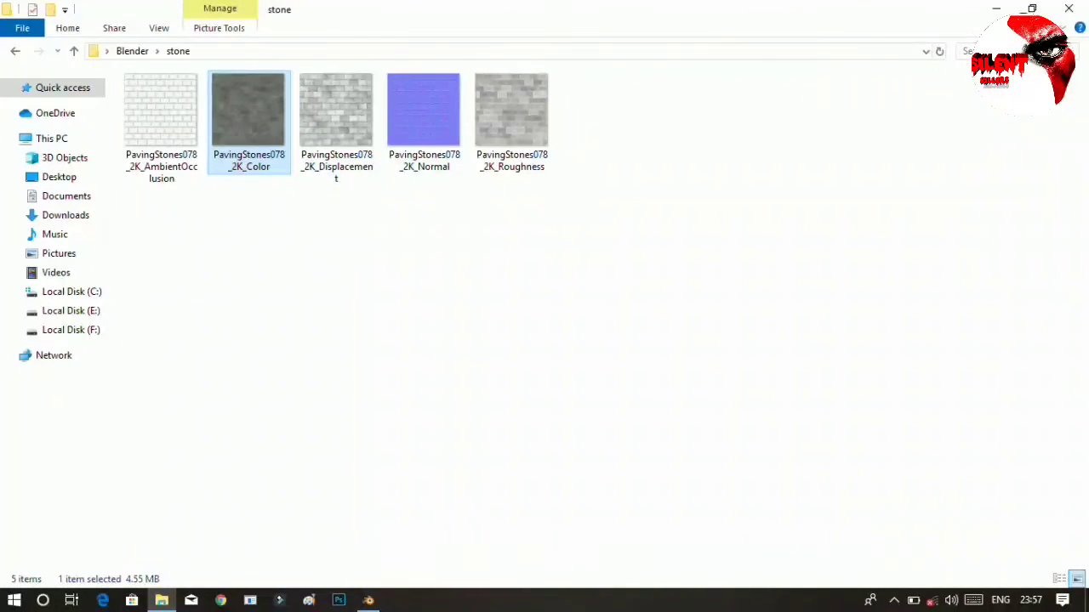
click(408, 280)
click(512, 123)
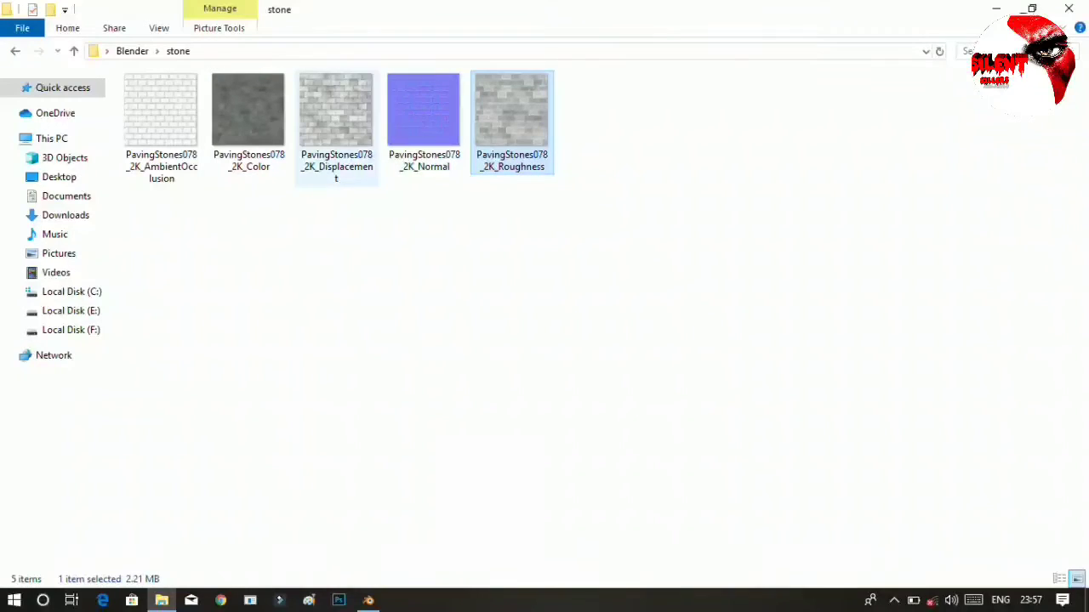
drag(511, 119, 247, 417)
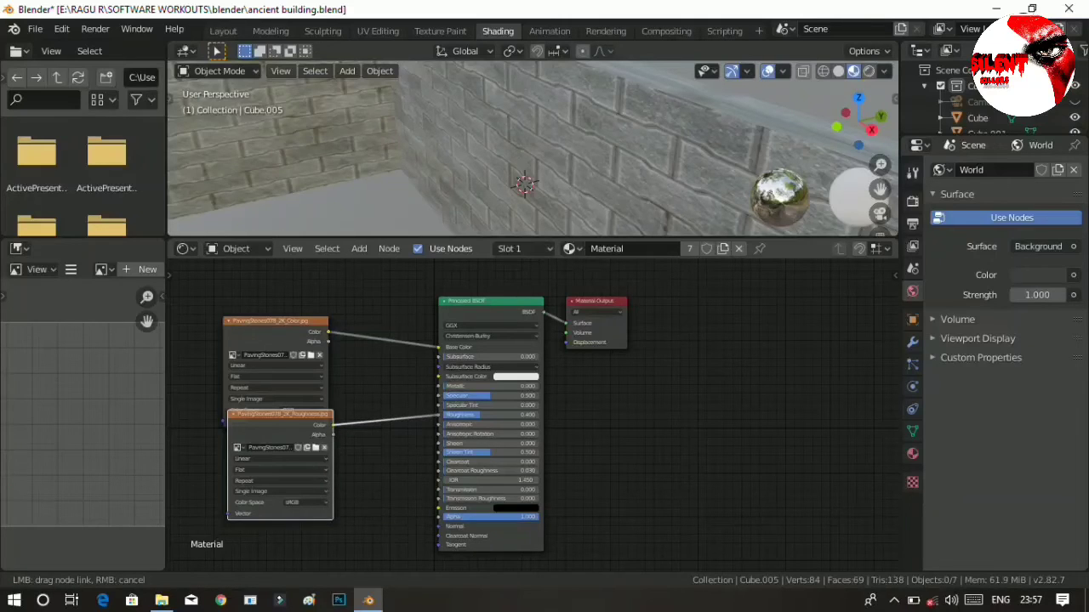
drag(439, 415, 440, 415)
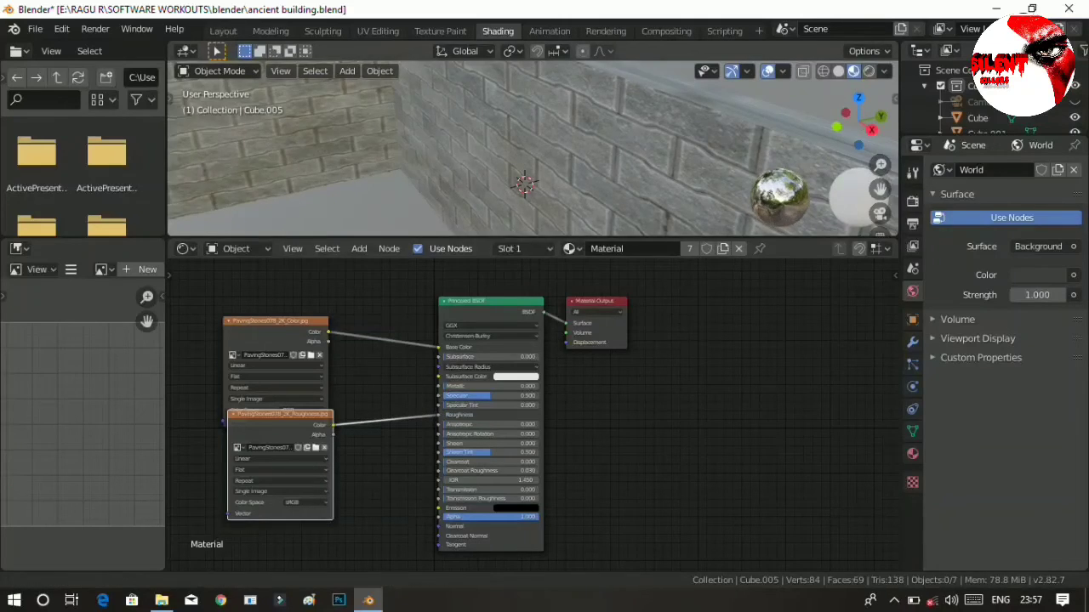
scroll(532, 149, up, 4)
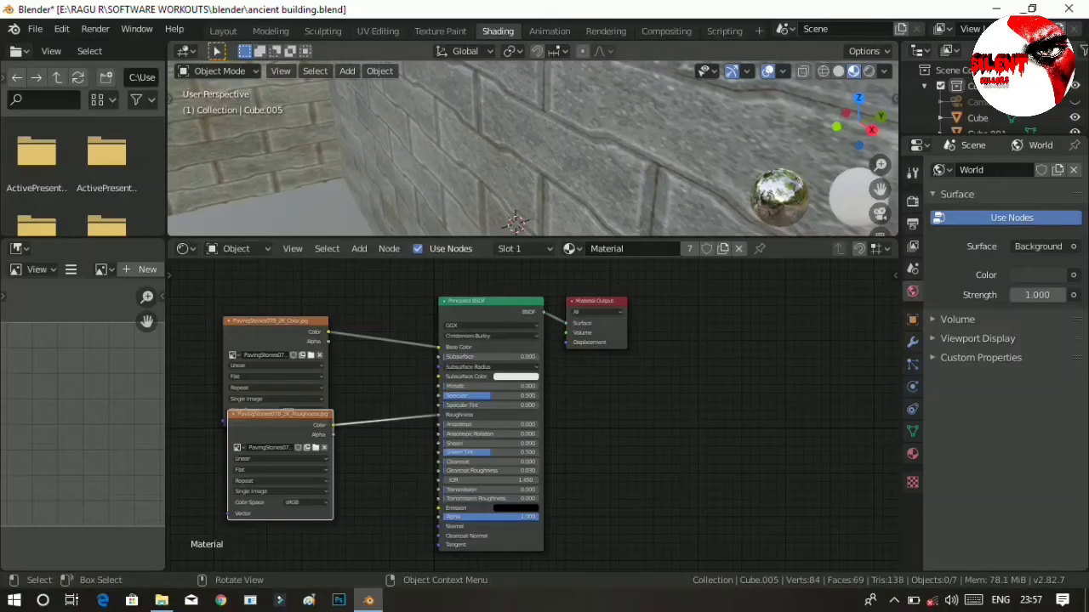
Add the PavingStones078_2K_Displacement image from the stone folder and link its Color to the Material Output's Displacement.
click(161, 600)
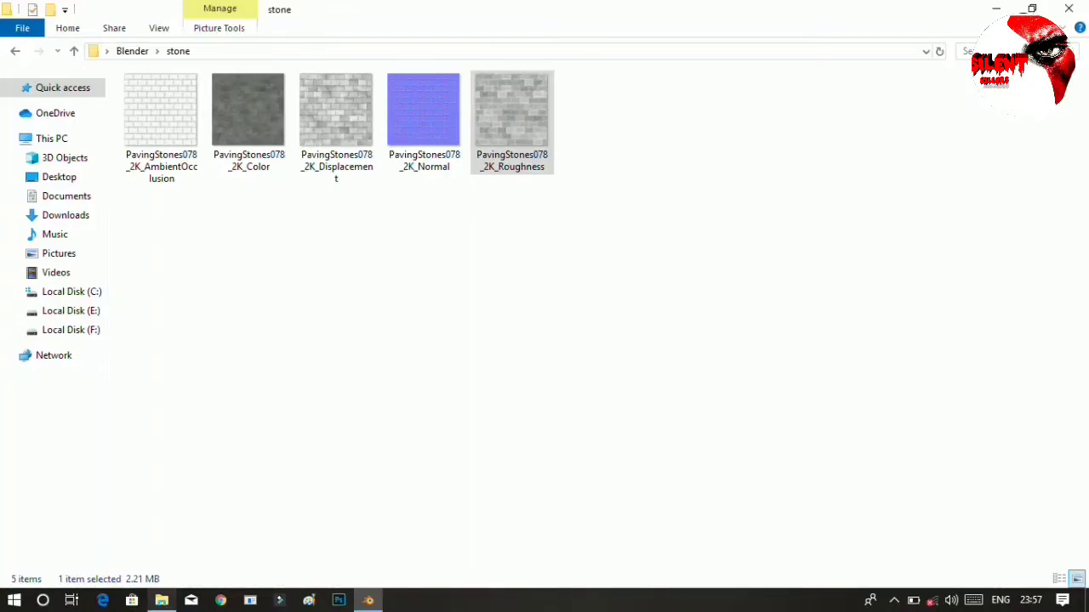
drag(336, 110, 519, 459)
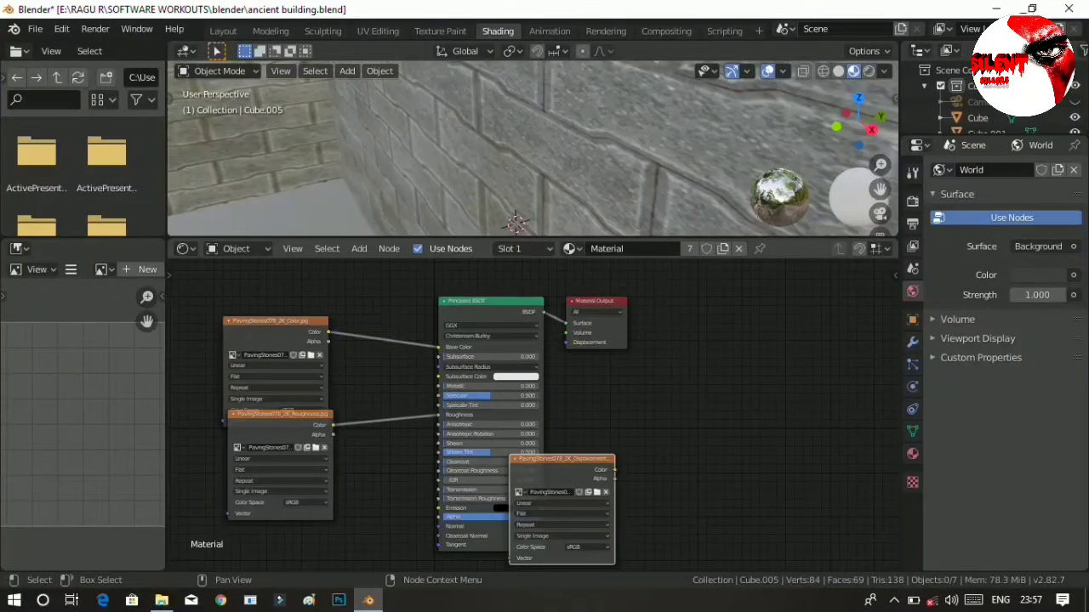
drag(595, 301, 723, 333)
drag(615, 470, 649, 432)
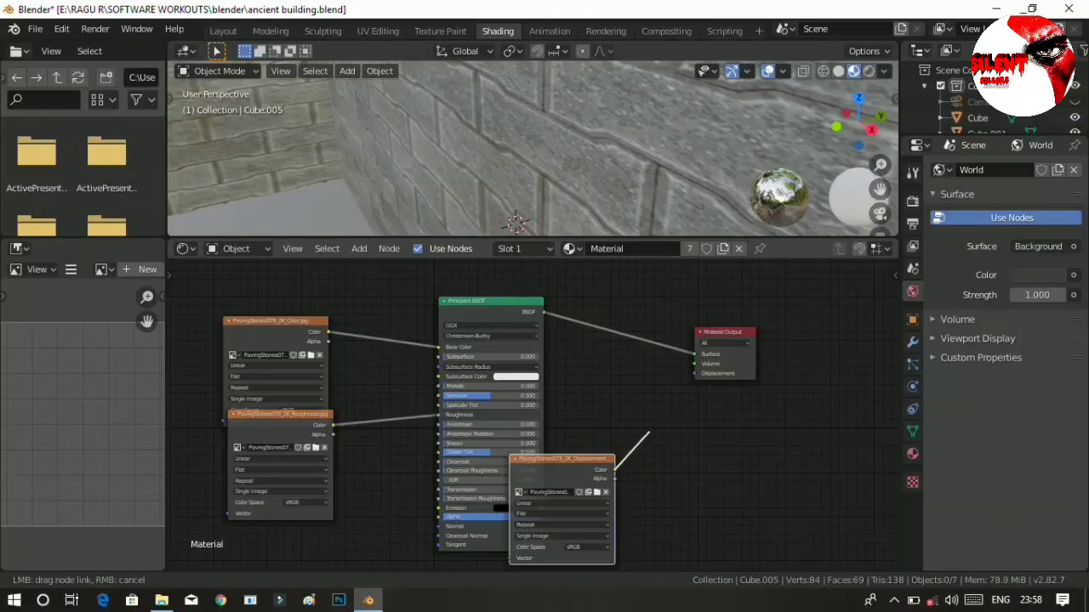
drag(694, 373, 695, 374)
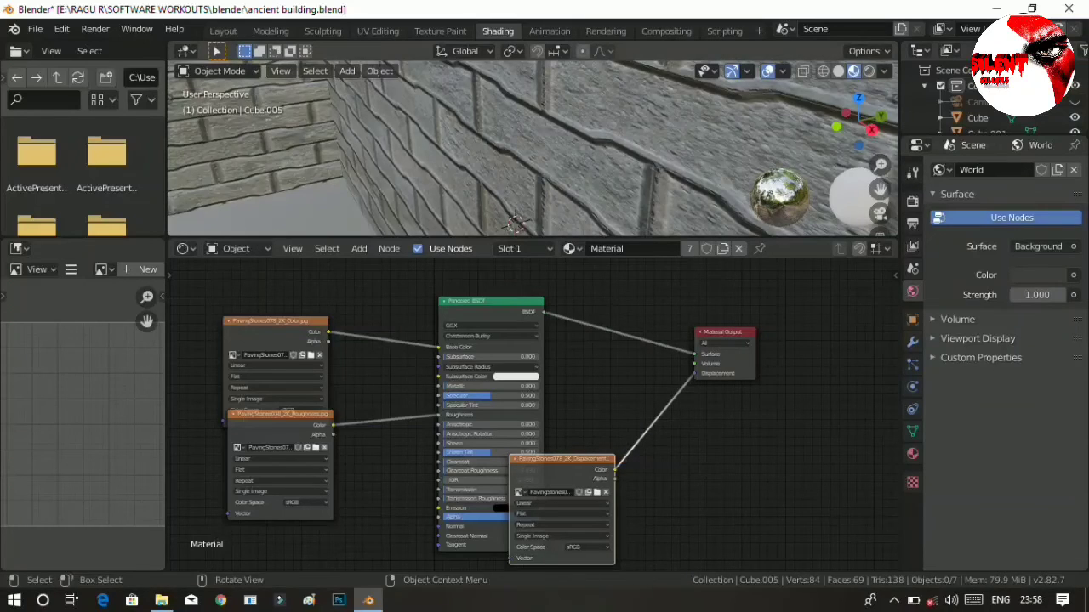
Inspect the stone relief on the walls, return to the Layout workspace, and view the entrance and rooms.
scroll(532, 148, down, 3)
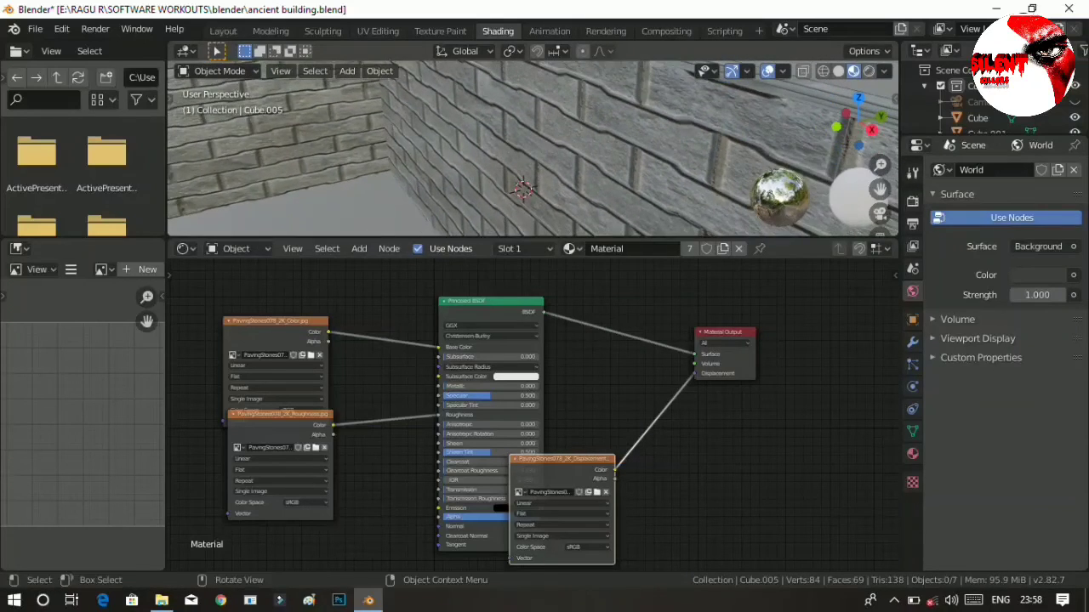
ctrl+middle_drag(532, 148, 581, 165)
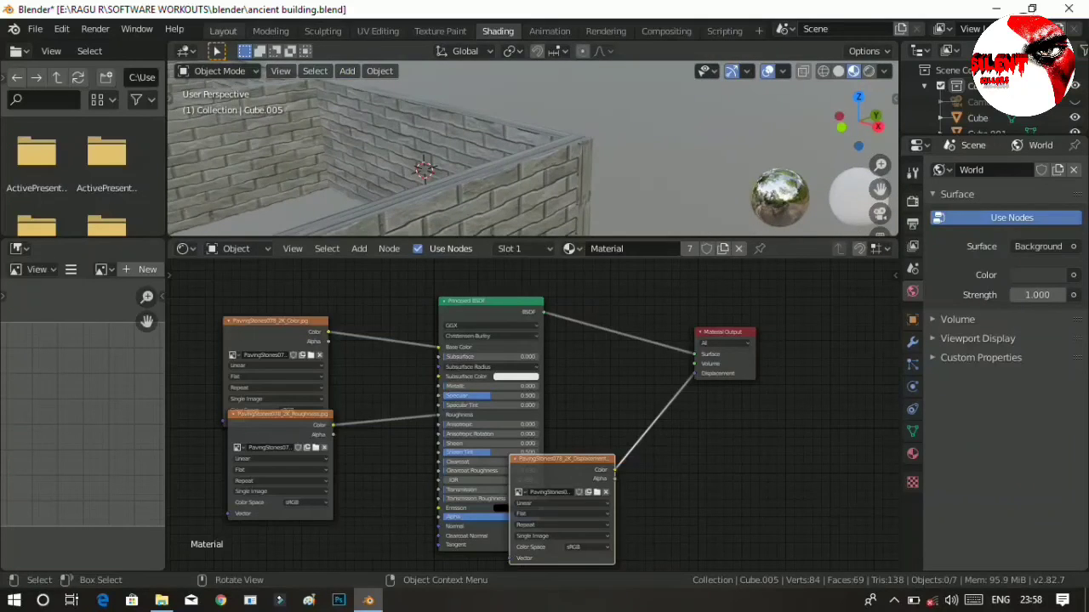
click(223, 31)
middle_drag(510, 323, 456, 323)
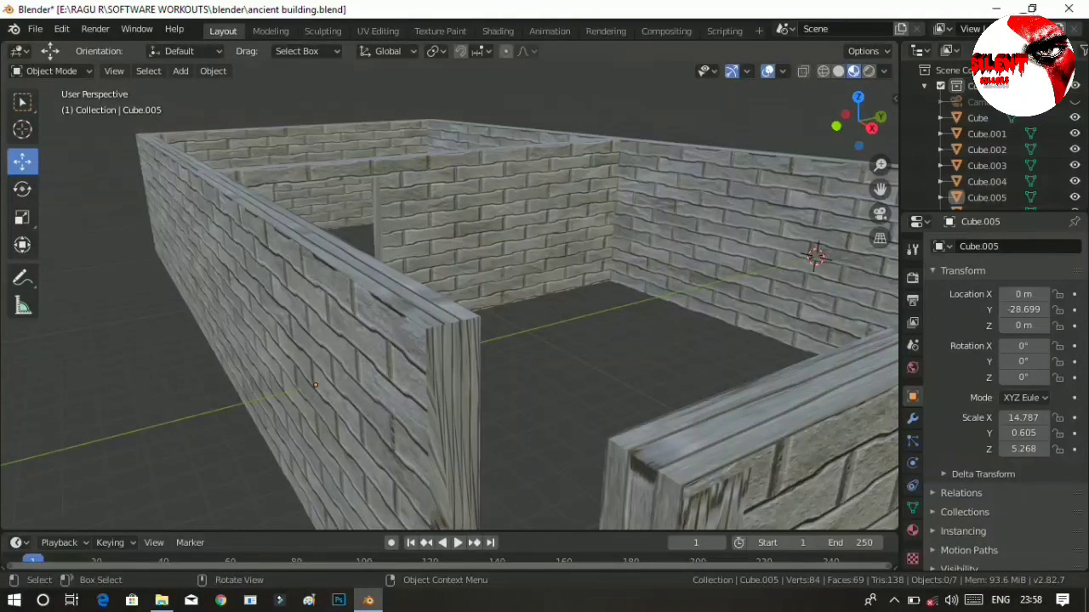
middle_drag(494, 323, 527, 322)
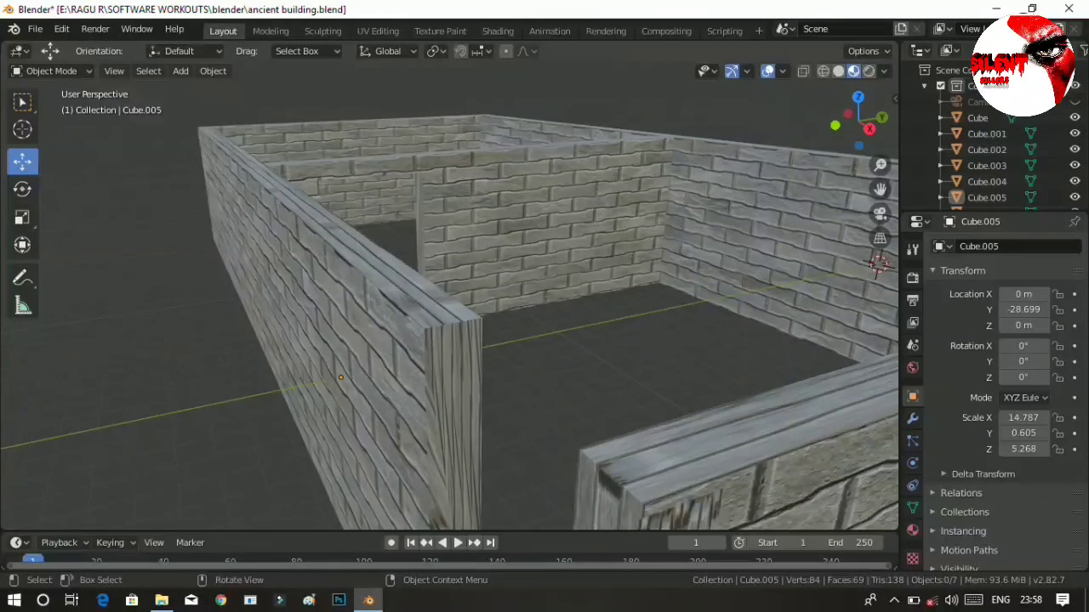